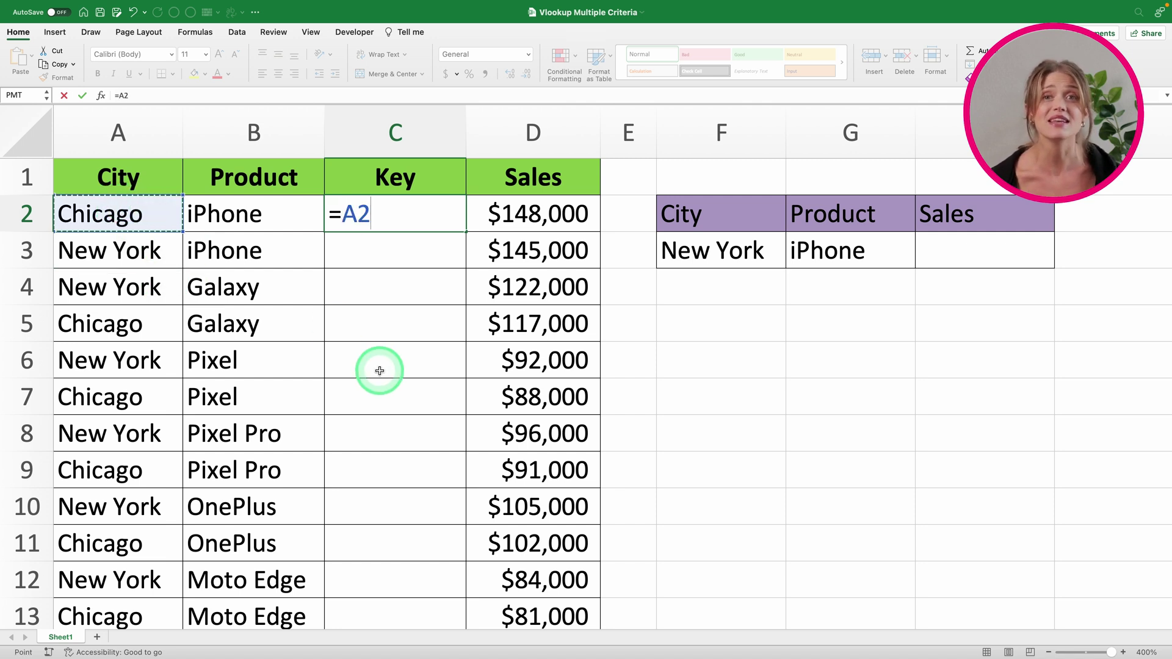
Complete the key formula in C2 as =A2&"-"&B2 and widen the Key column to 12.83.
text(&"-"&)
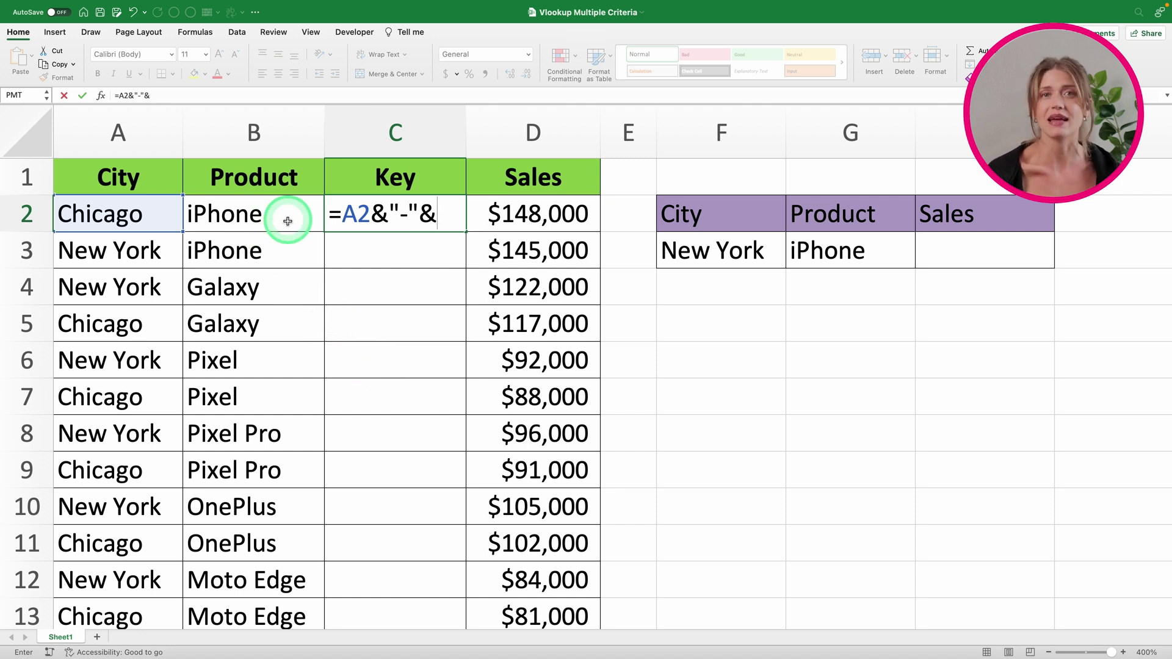
click(268, 223)
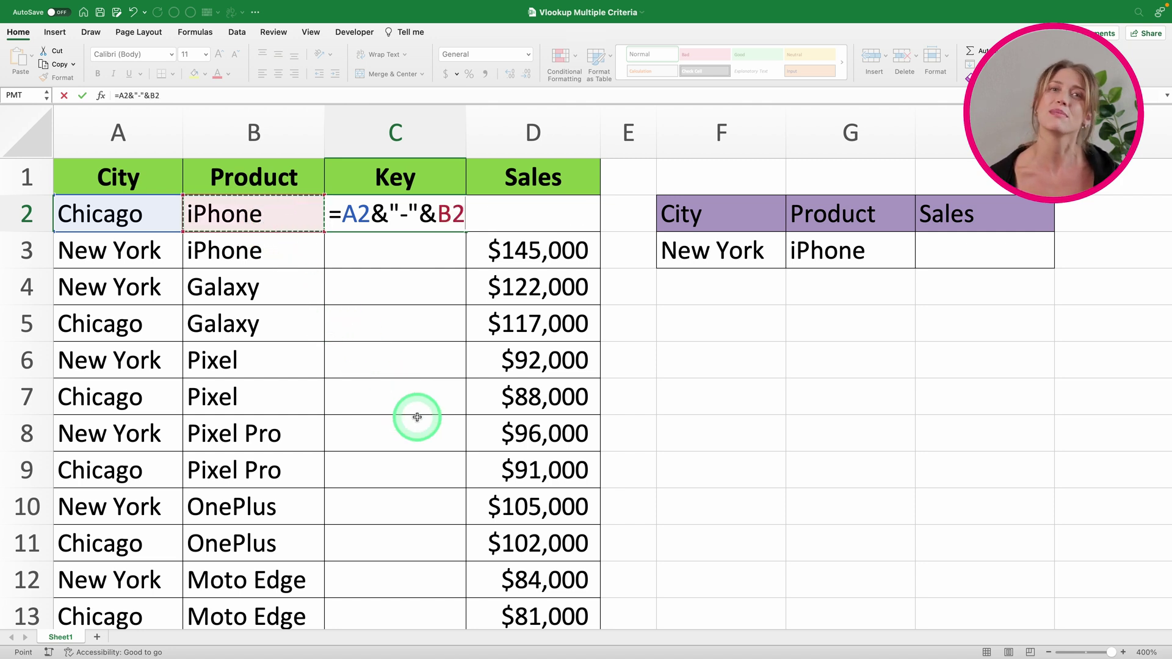
key(Return)
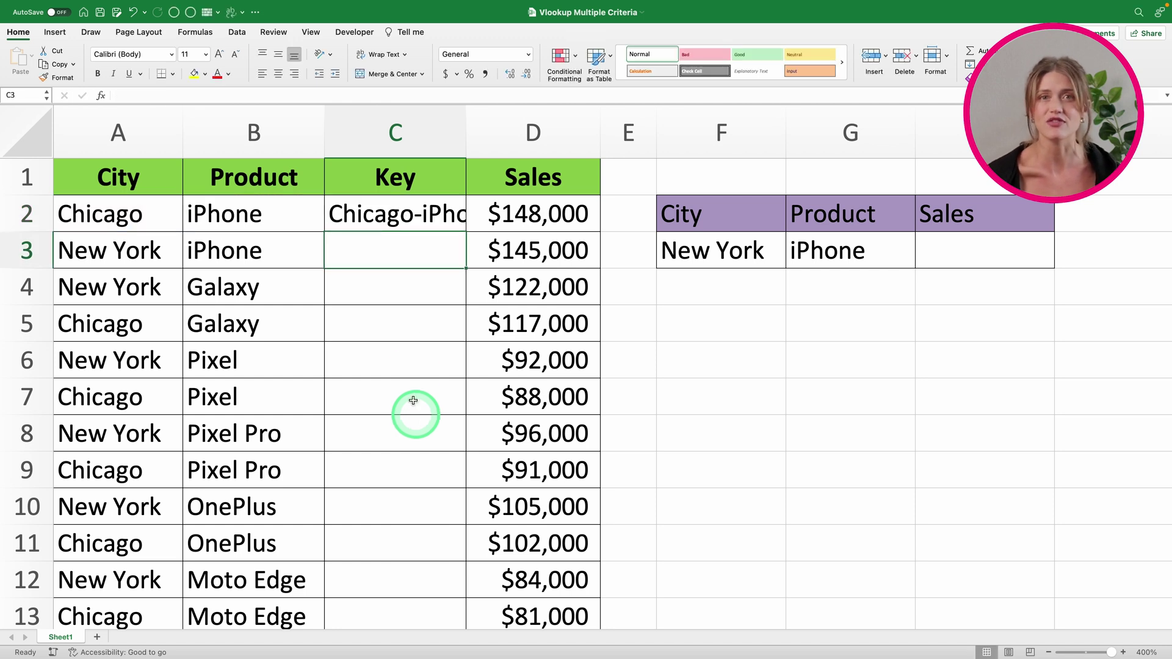
drag(467, 142, 524, 139)
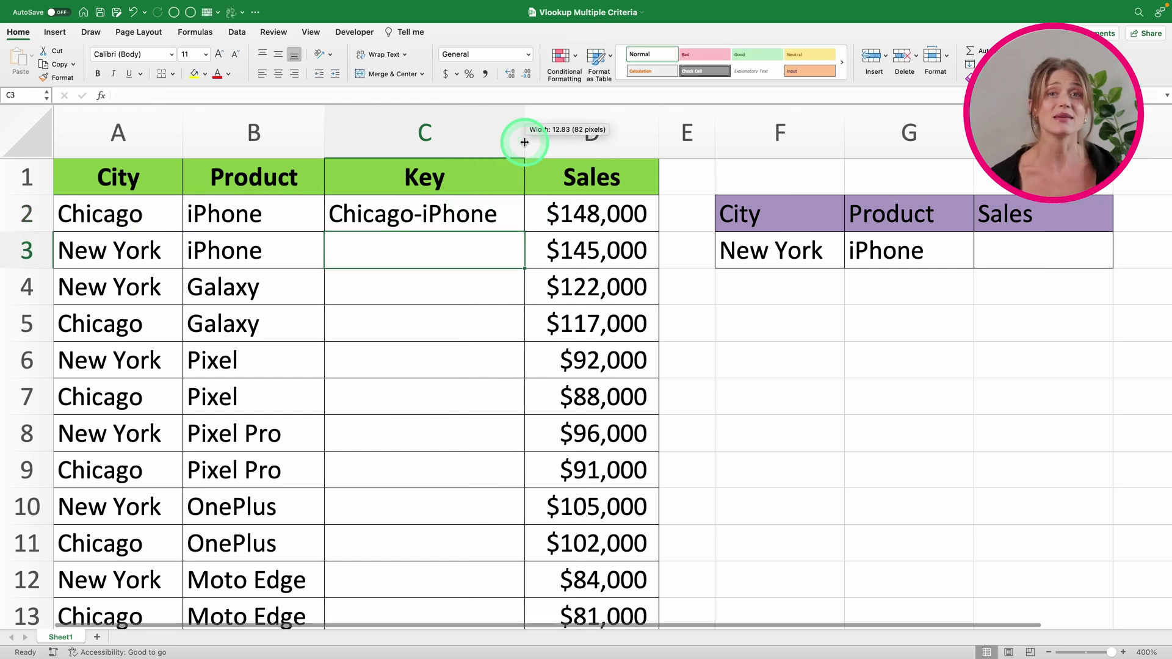
Fill the key formula from C2 down through row 13 and narrow the Key column.
click(476, 227)
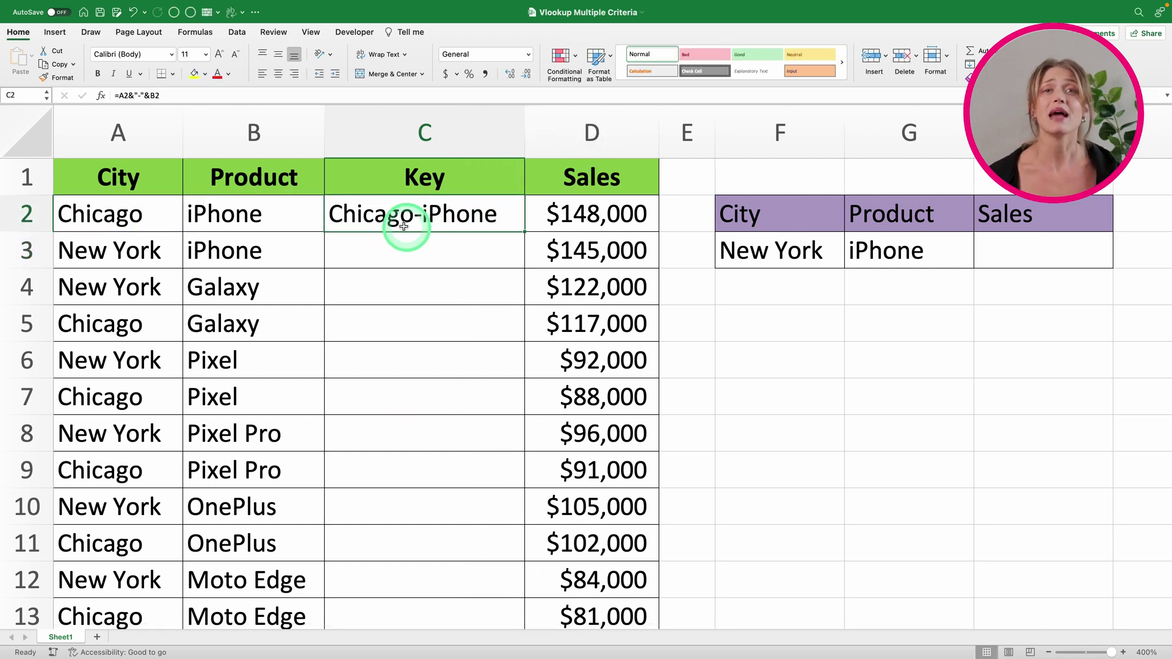
double_click(525, 231)
click(514, 319)
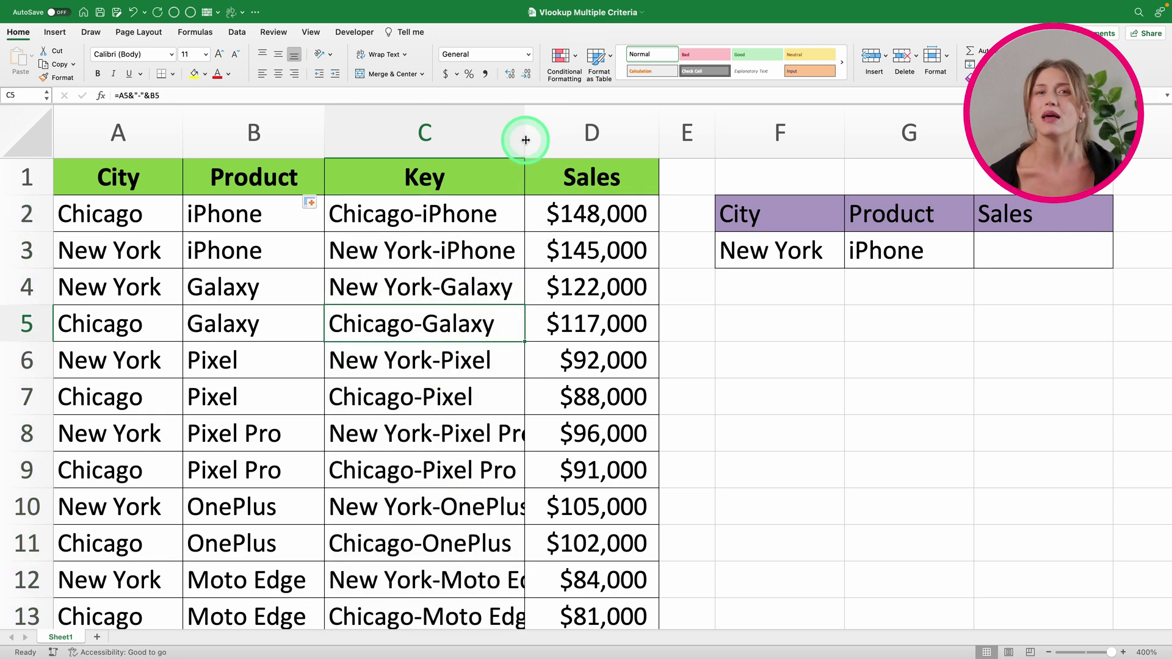
drag(527, 141, 455, 160)
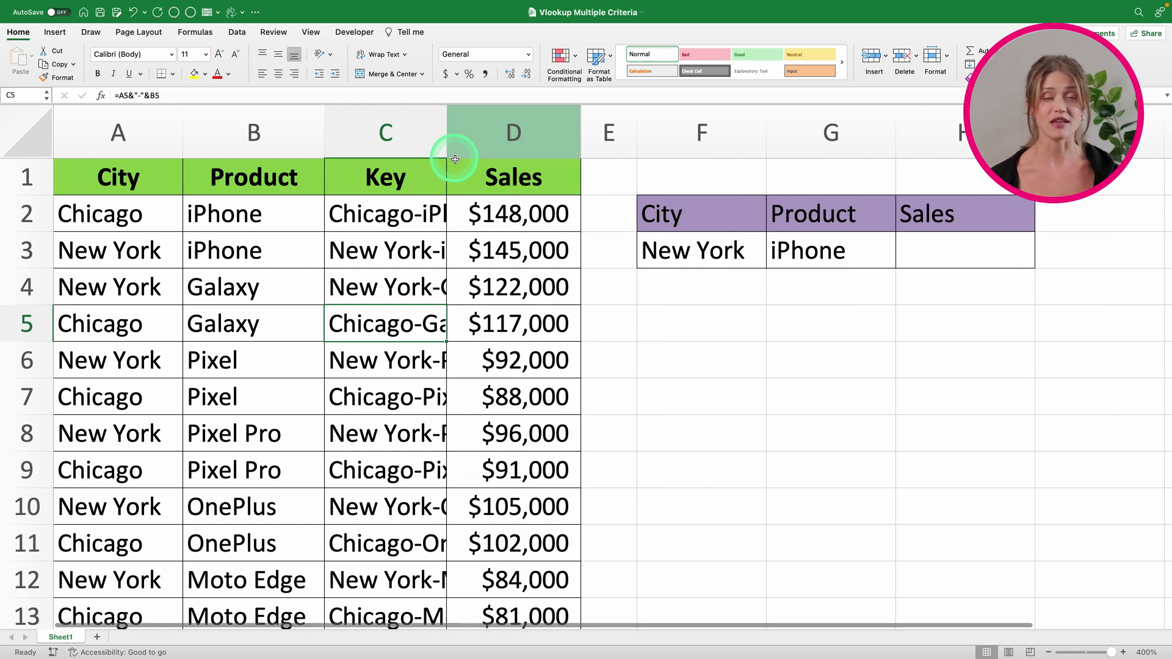
Start a VLOOKUP formula in H3 with F3&"-"&G3 as the lookup value.
click(785, 250)
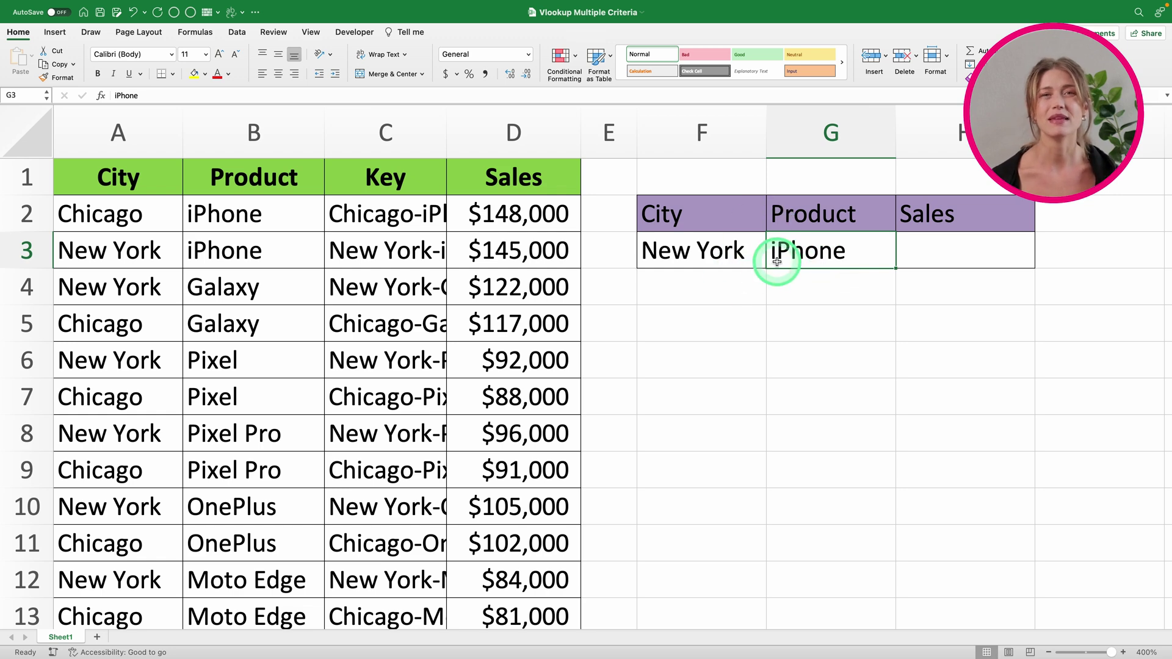
click(937, 241)
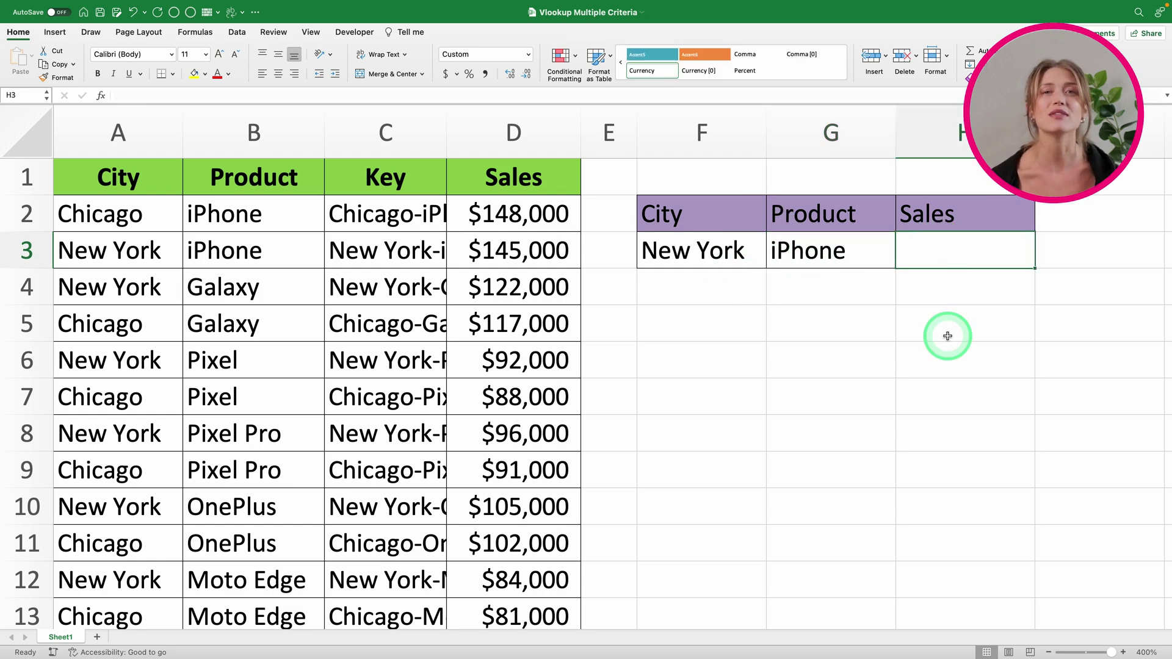
scroll(947, 336, right, 5)
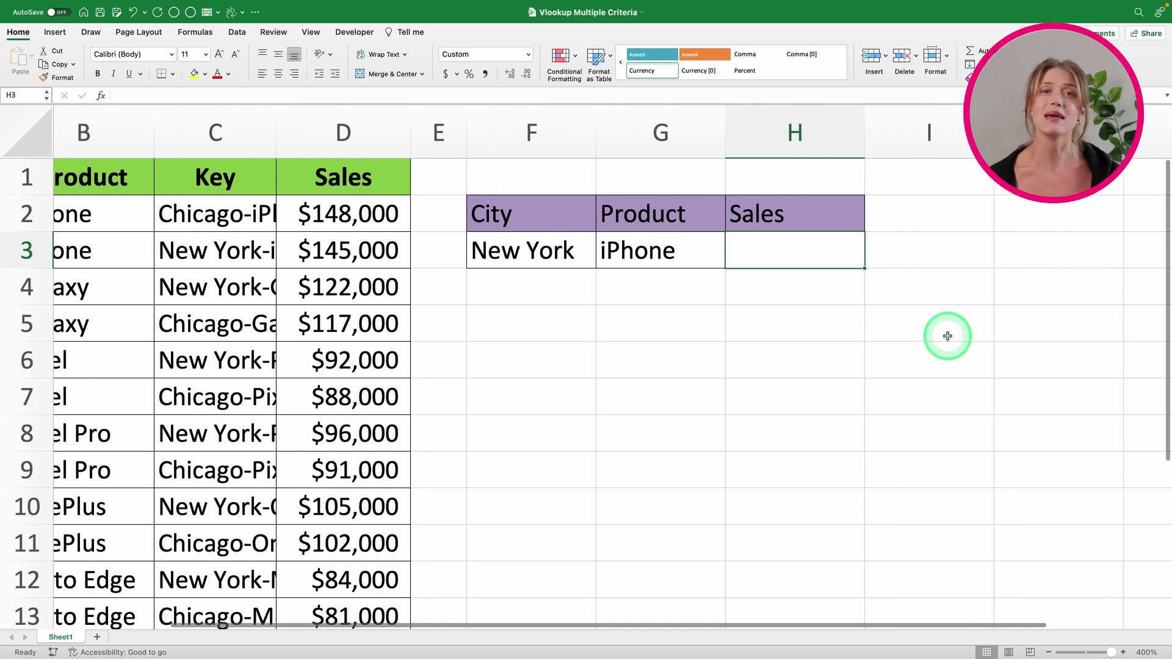
scroll(947, 336, right, 3)
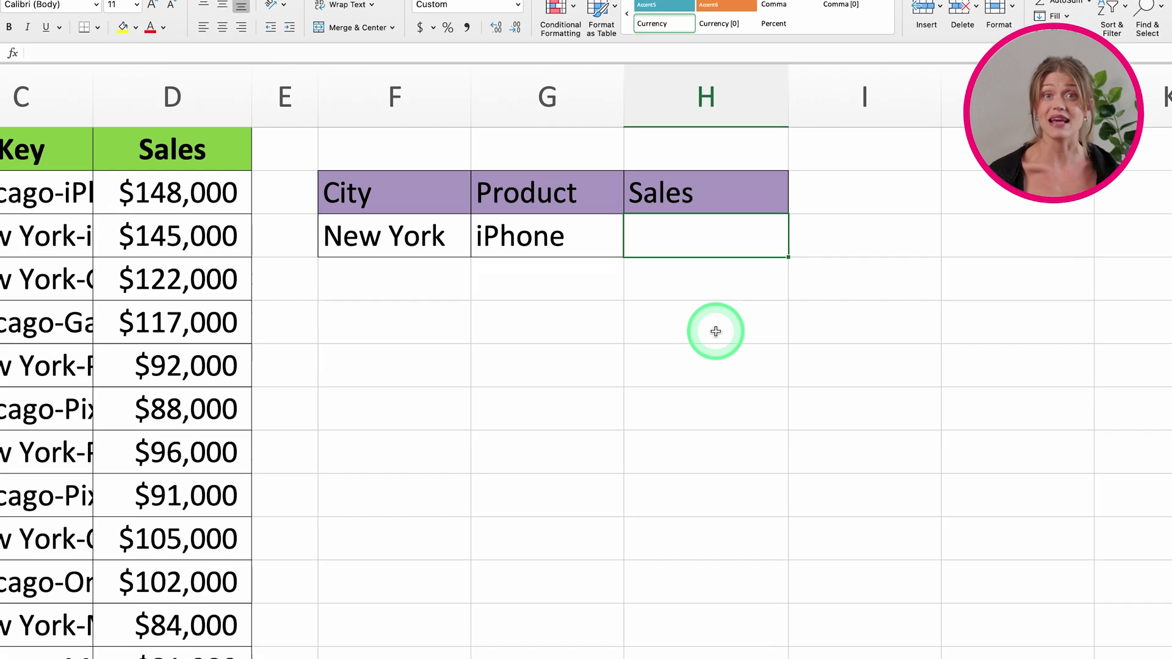
text(=vl)
key(Tab)
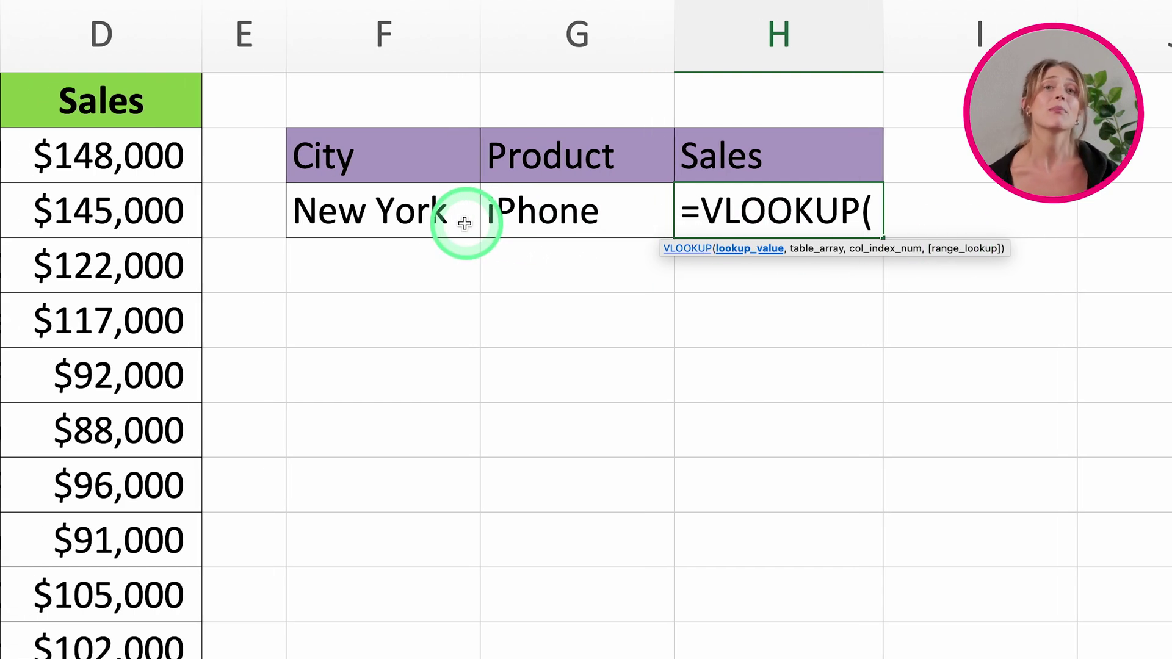
click(437, 216)
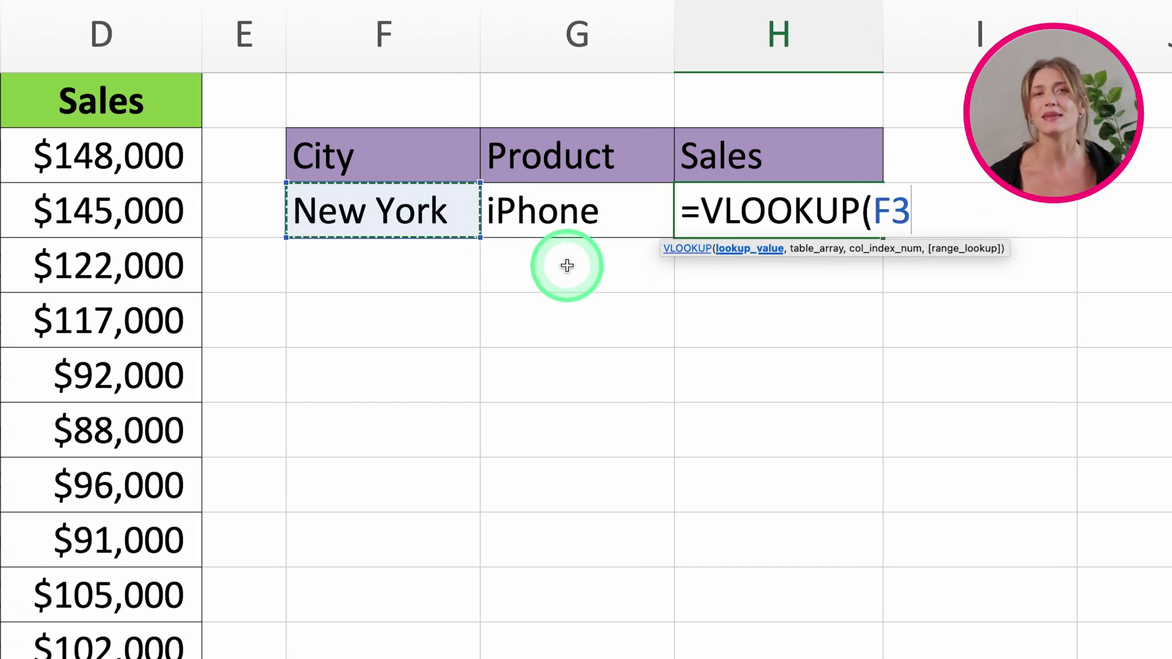
text(&"-)
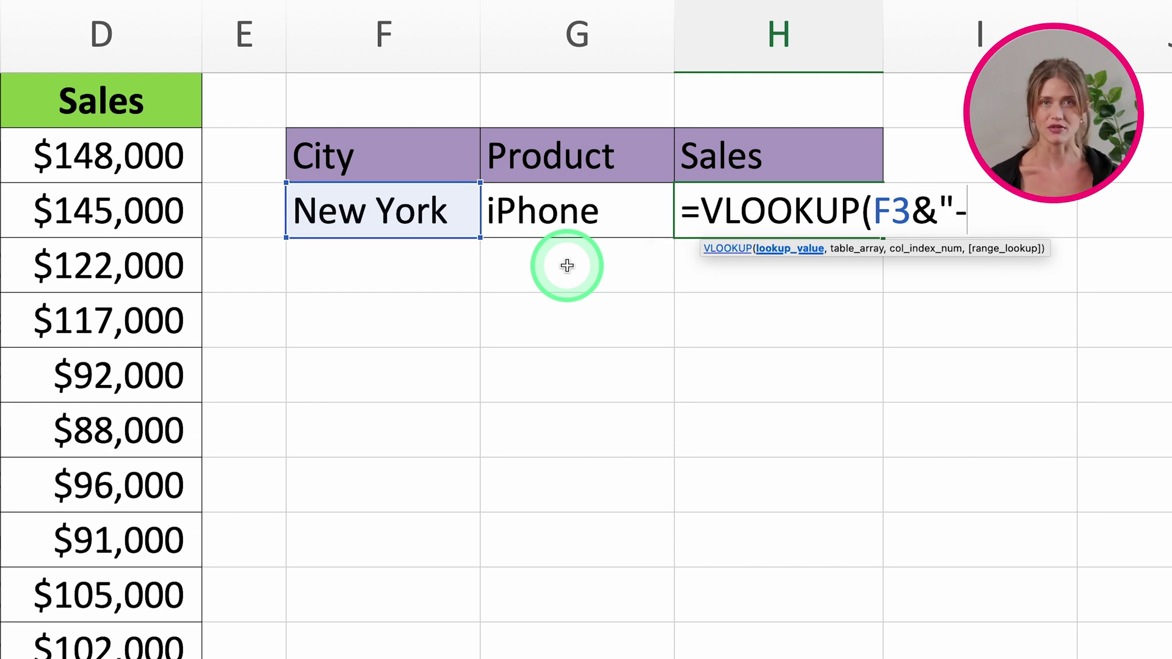
text("&)
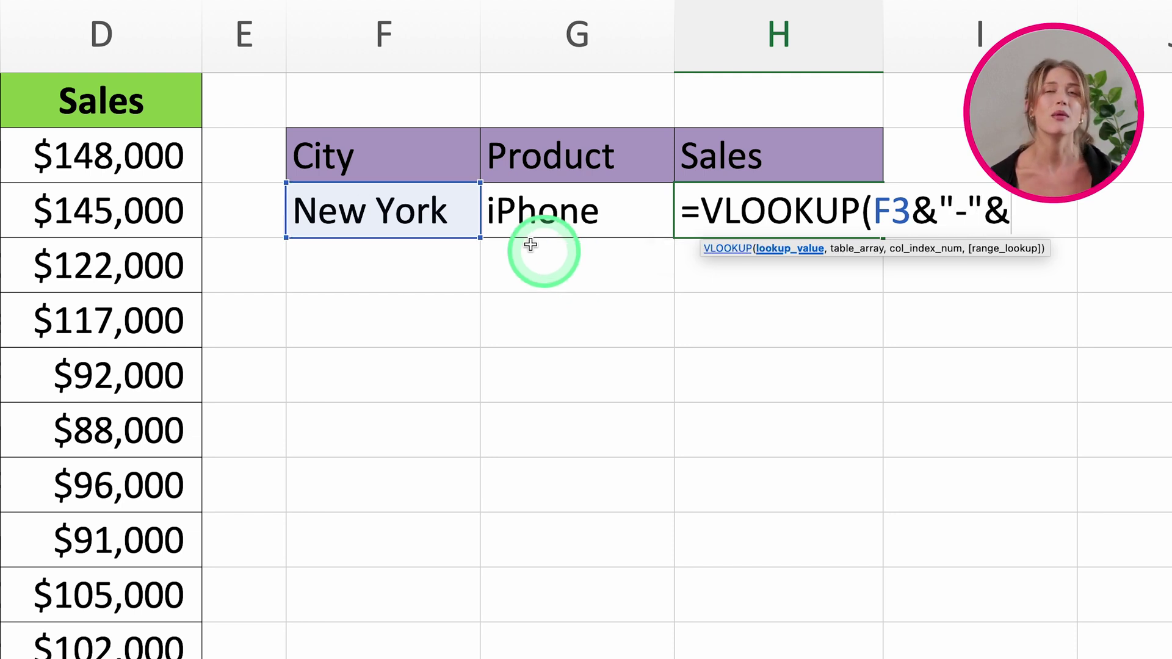
click(538, 210)
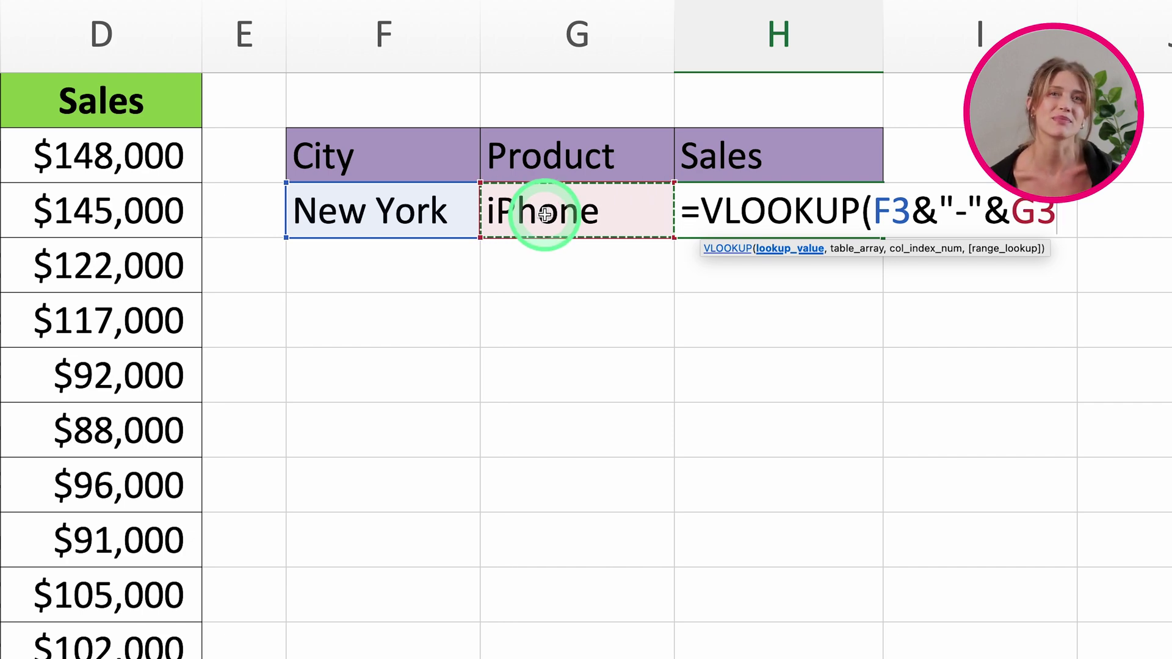
text(,)
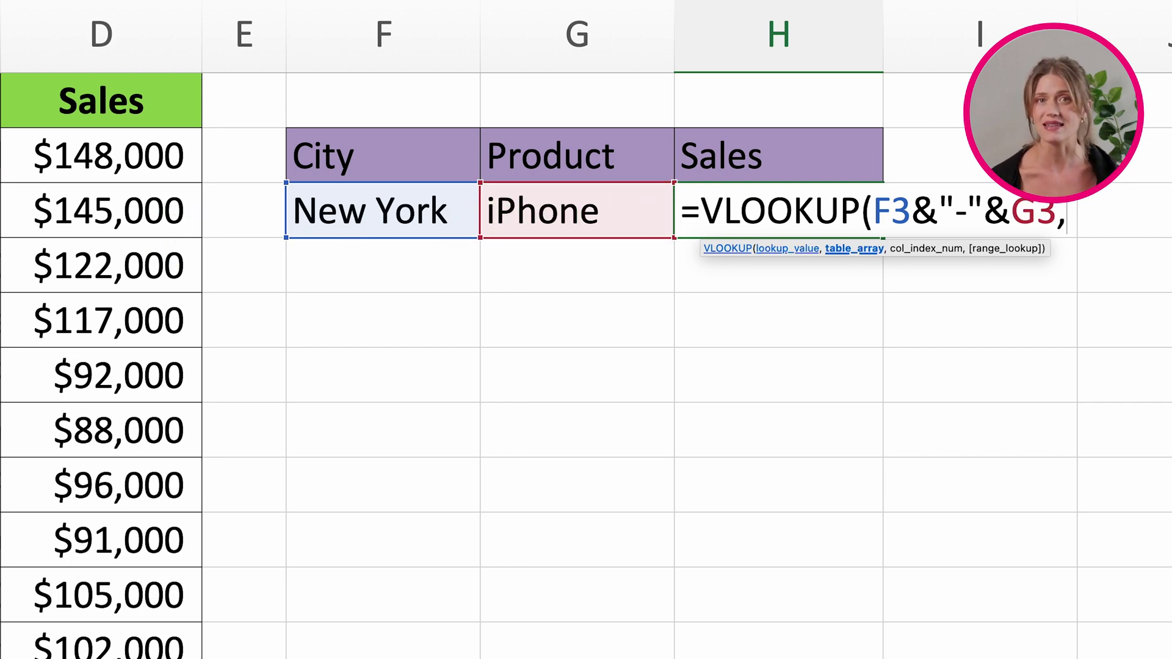
Complete the VLOOKUP in H3 with table array C2:D13, column index 2 and FALSE for an exact match.
click(164, 218)
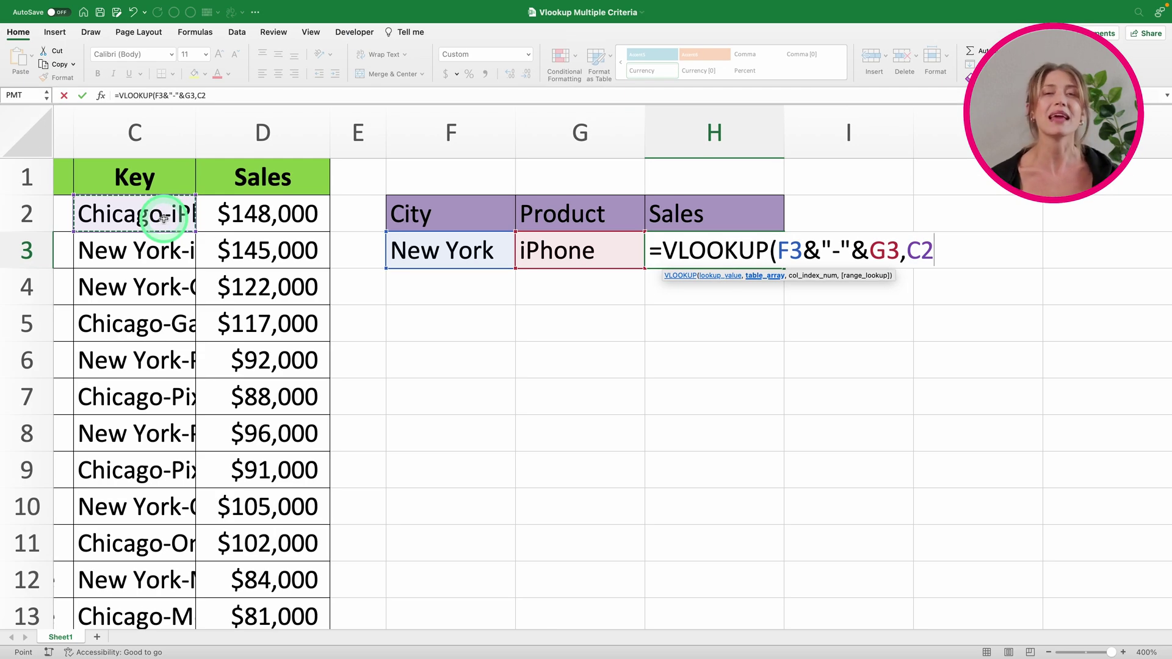
key(shift+Right)
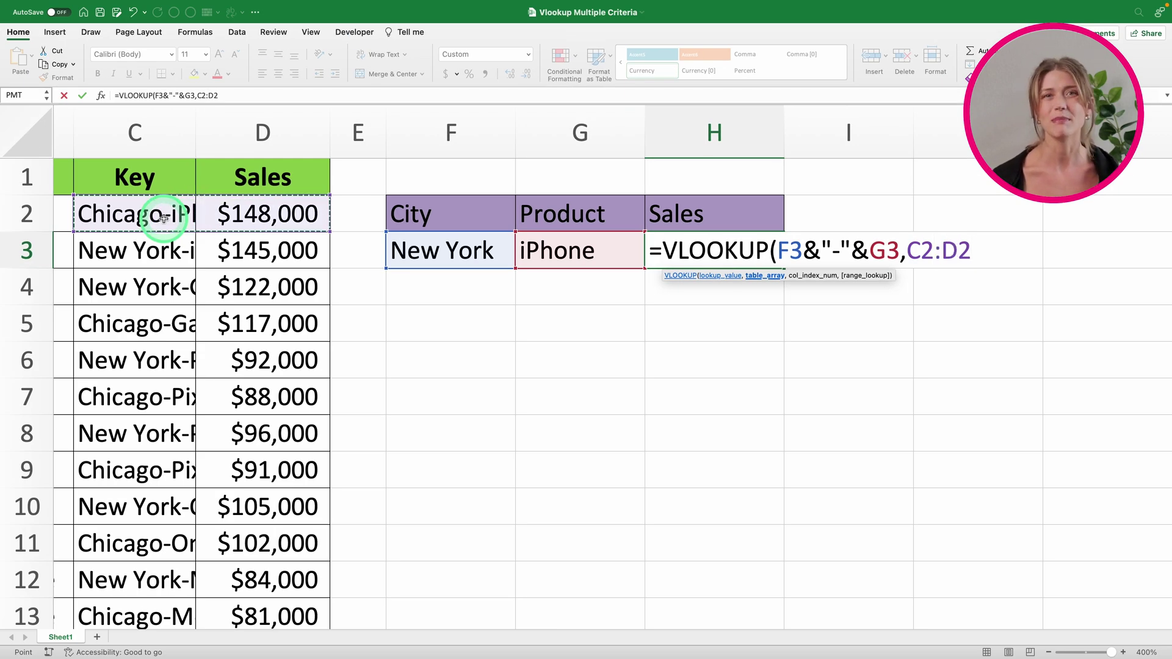
key(ctrl+shift+Down)
scroll(272, 288, up, 1)
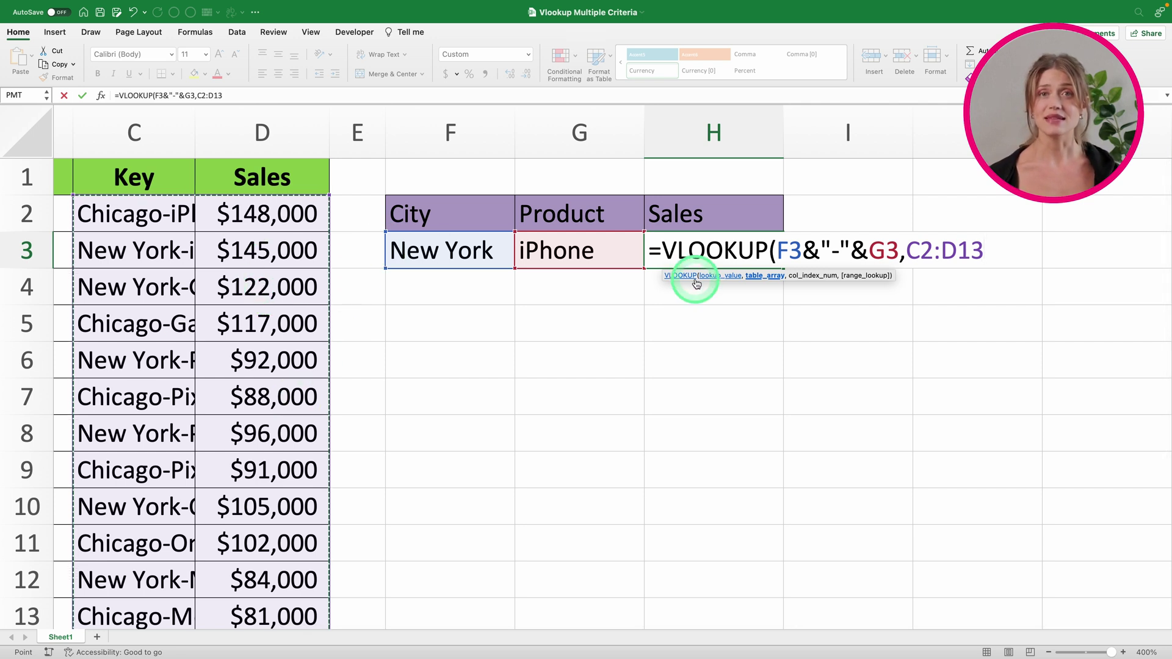
text(,2)
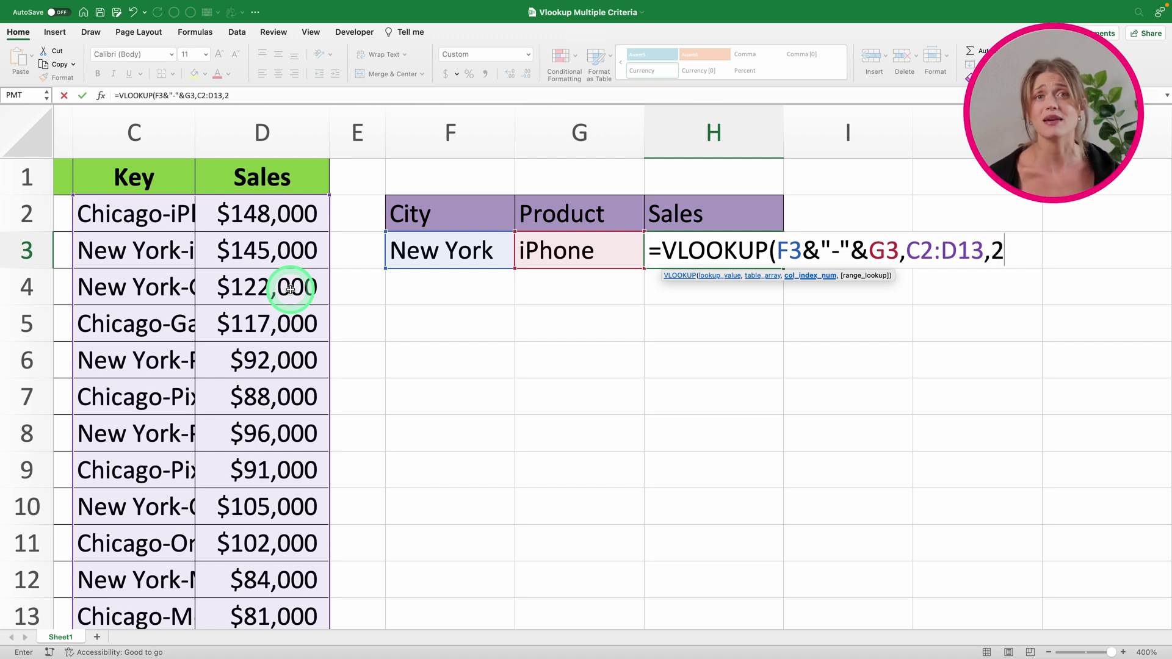
text(,)
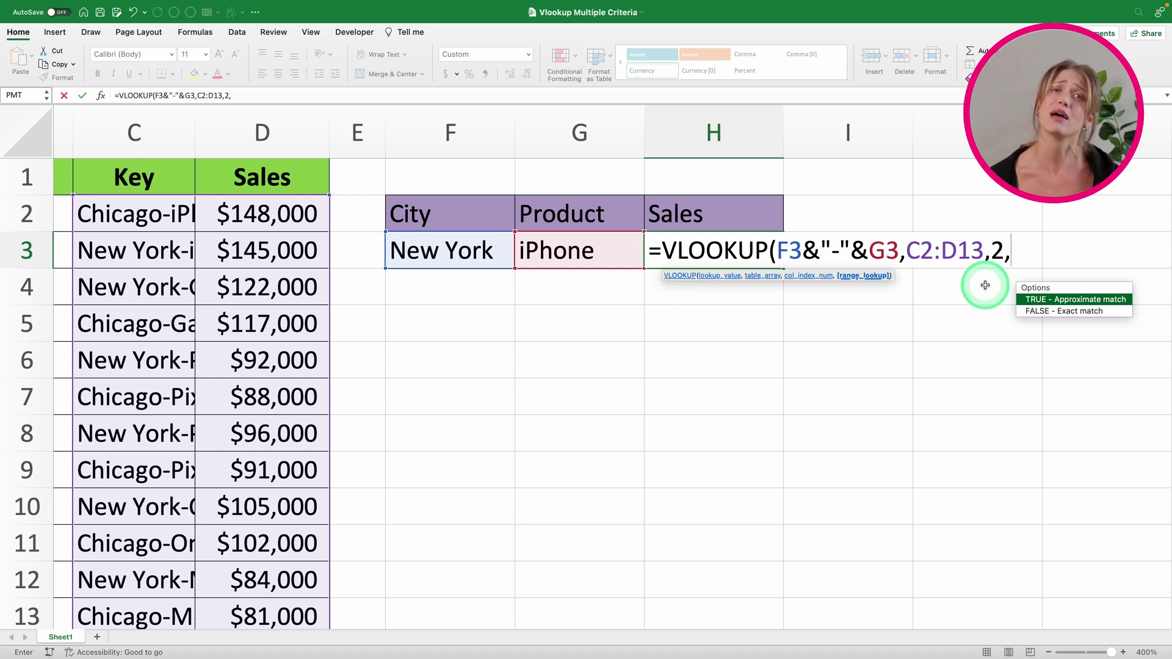
double_click(1030, 311)
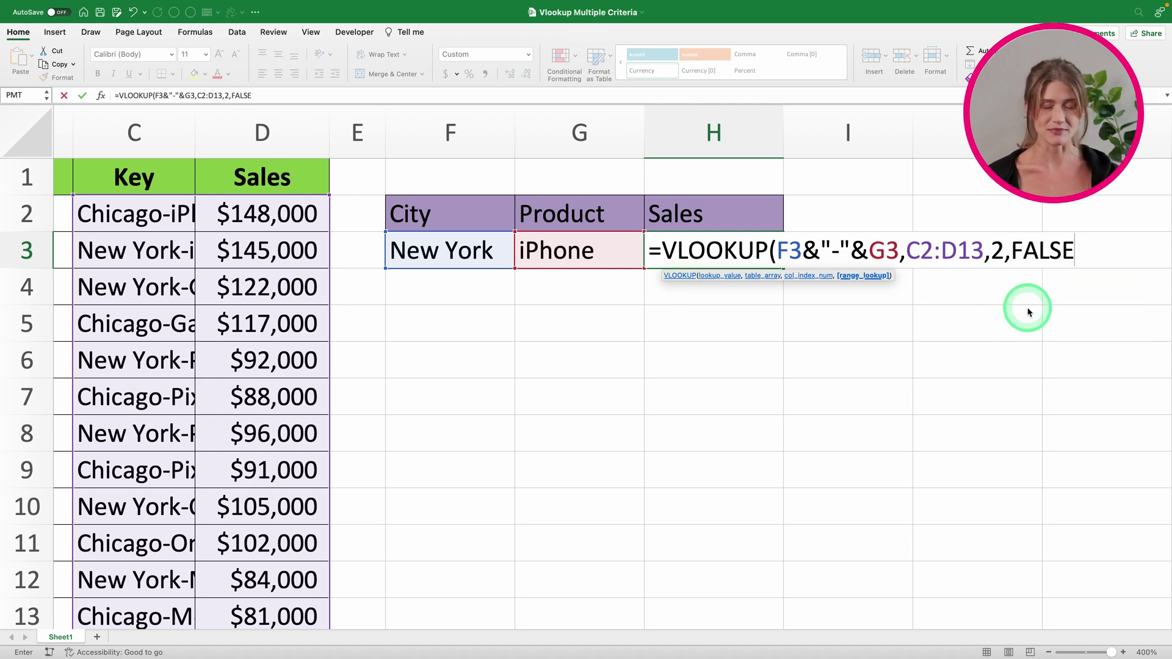
text())
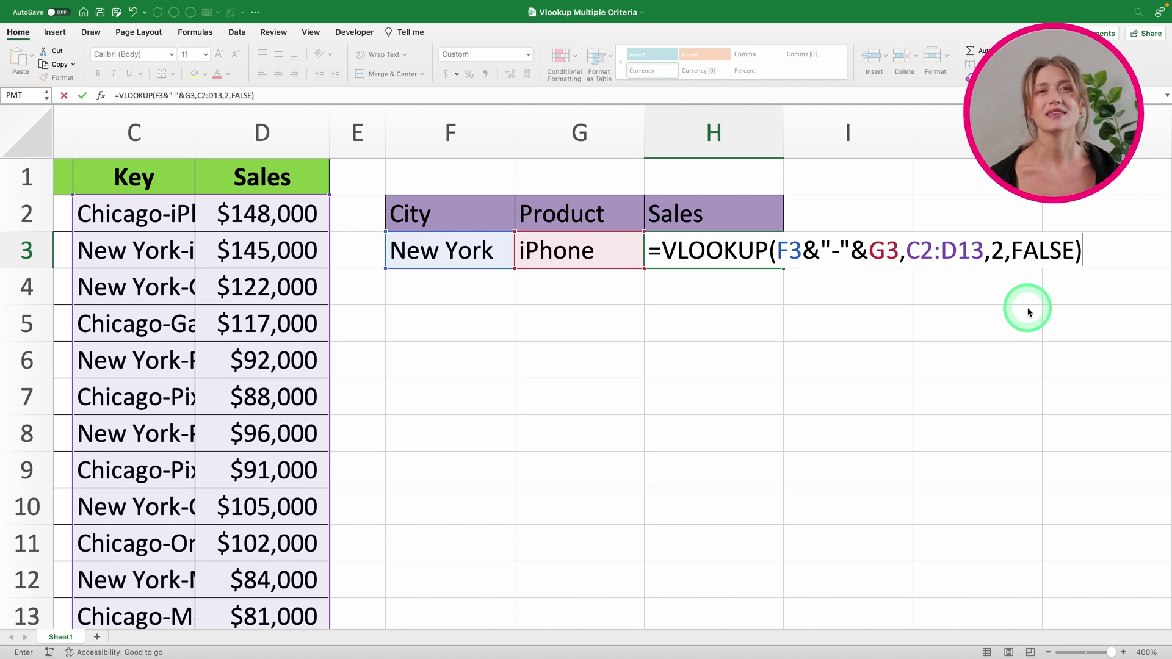
key(Return)
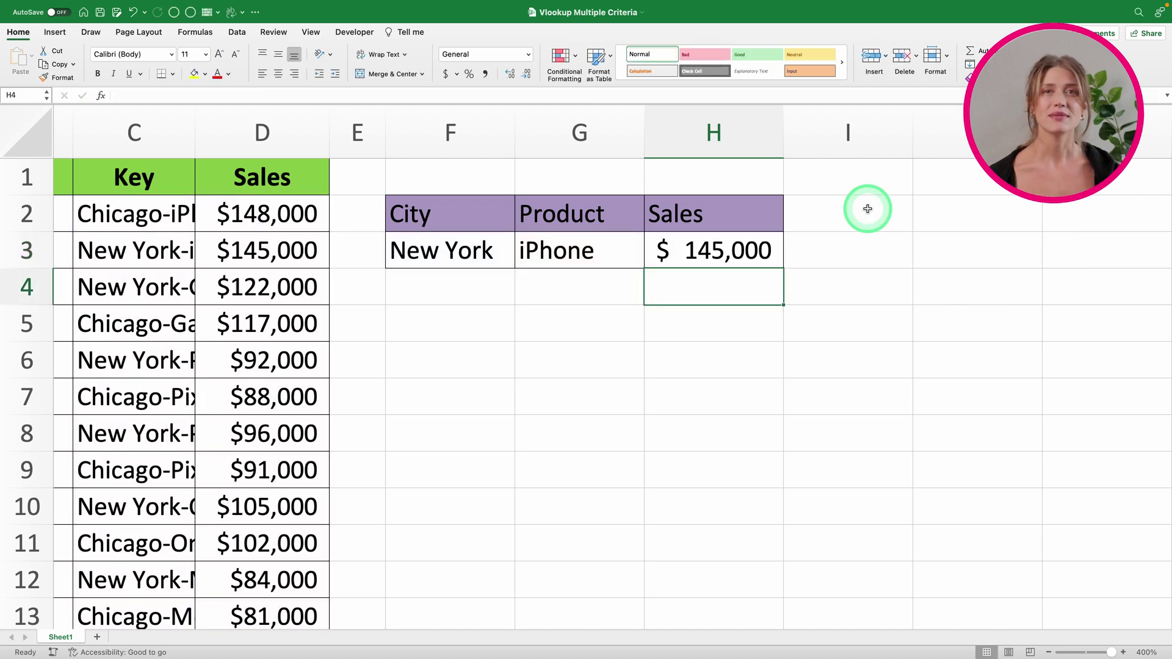
Autofit the Key column so its width matches its contents.
scroll(851, 259, left, 2)
scroll(850, 258, left, 2)
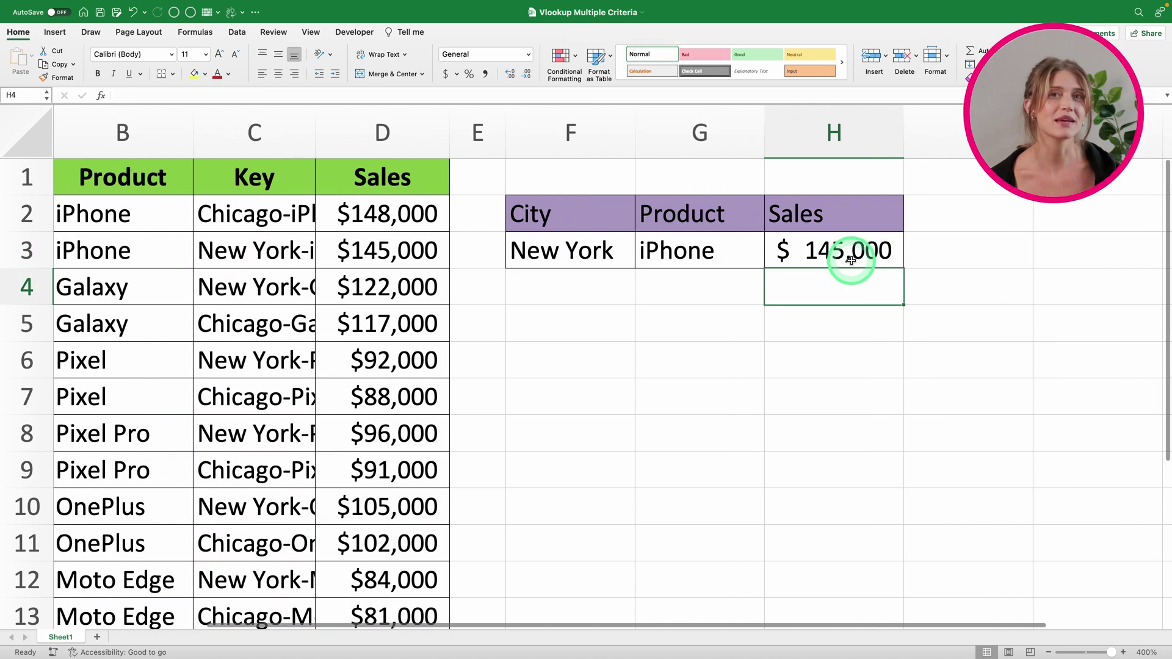
double_click(315, 132)
Test the lookup by changing the city in F3 to Chicago and the product in G3 to Galaxy.
scroll(605, 244, right, 2)
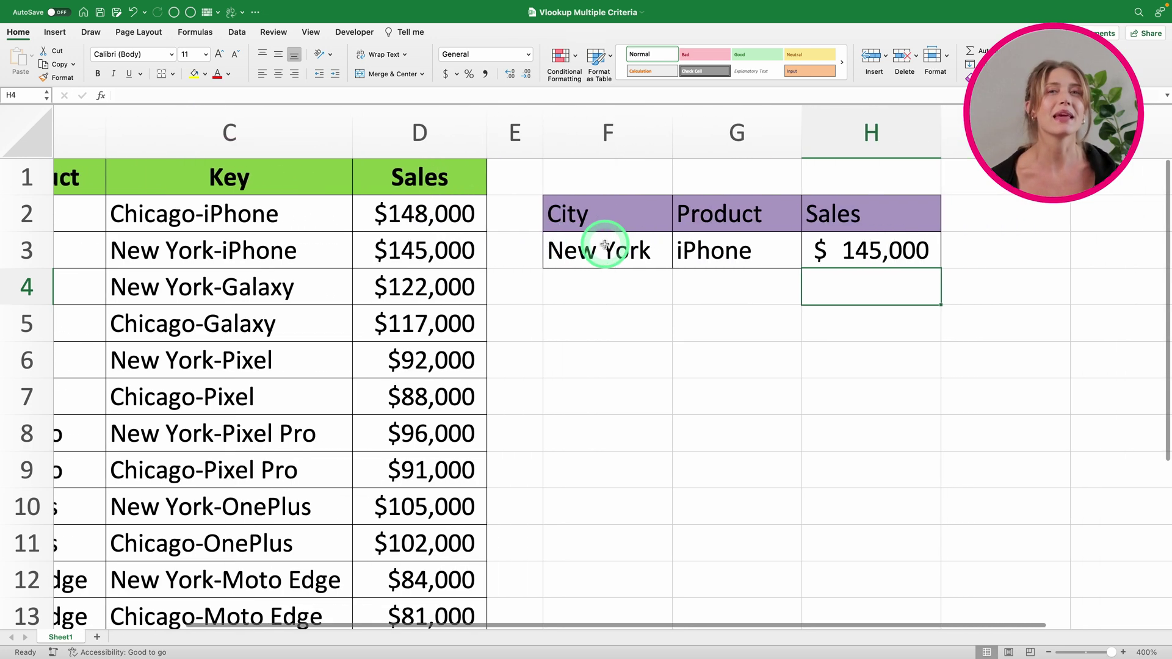
click(634, 249)
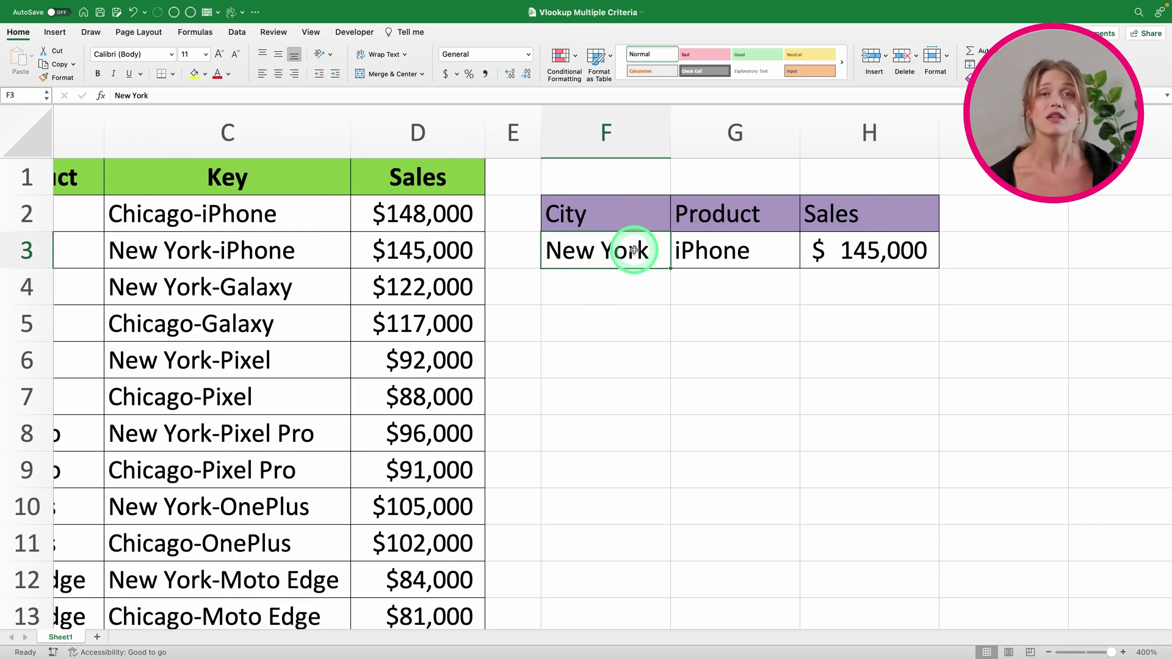
text(Chicago)
key(Return)
click(771, 256)
text(Ga)
key(Return)
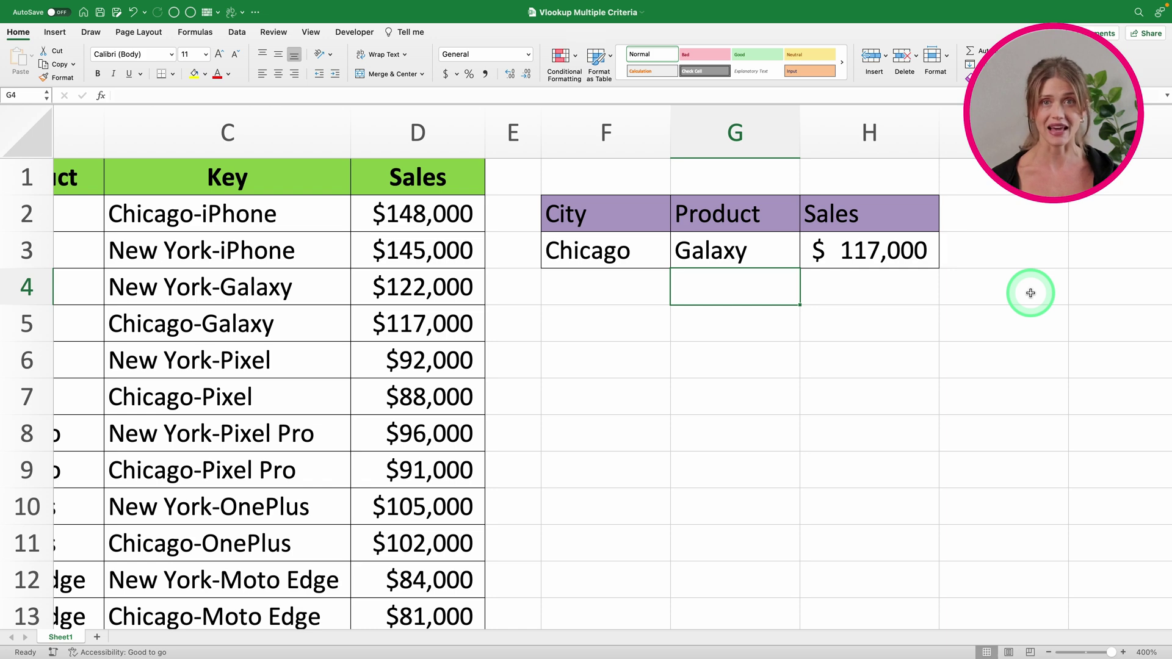
Undo the last product and city changes in the lookup table.
key(super+z)
key(super+z)
Narrow the Key column so the lookup table moves closer to the data, and select F3.
scroll(853, 316, left, 3)
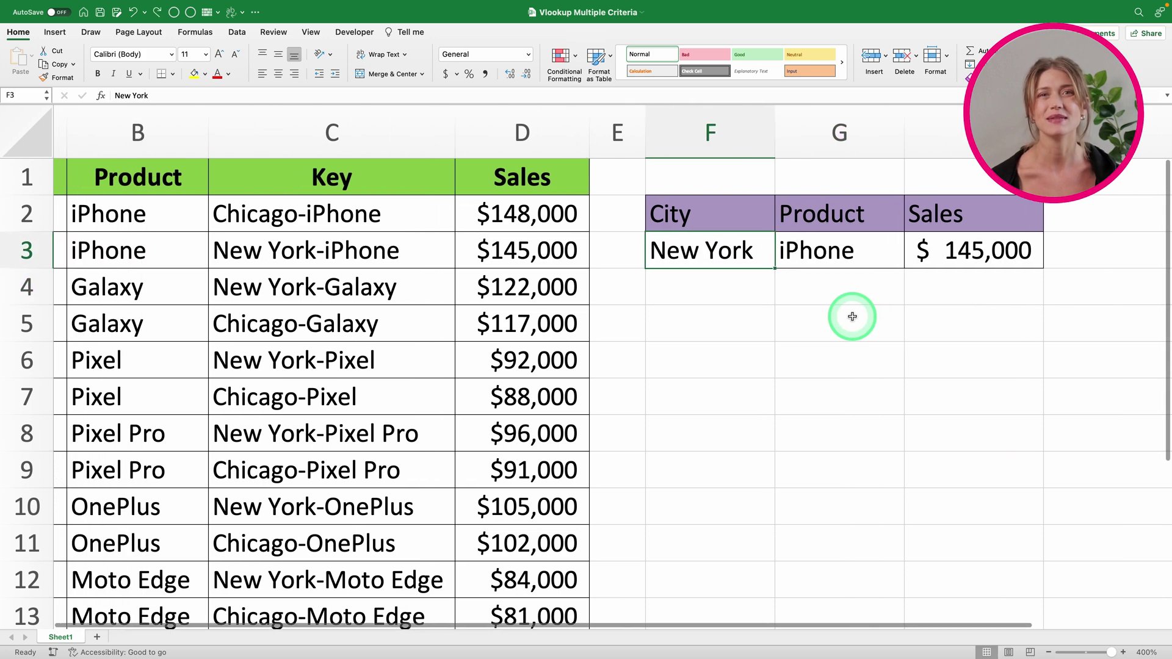
scroll(852, 316, left, 3)
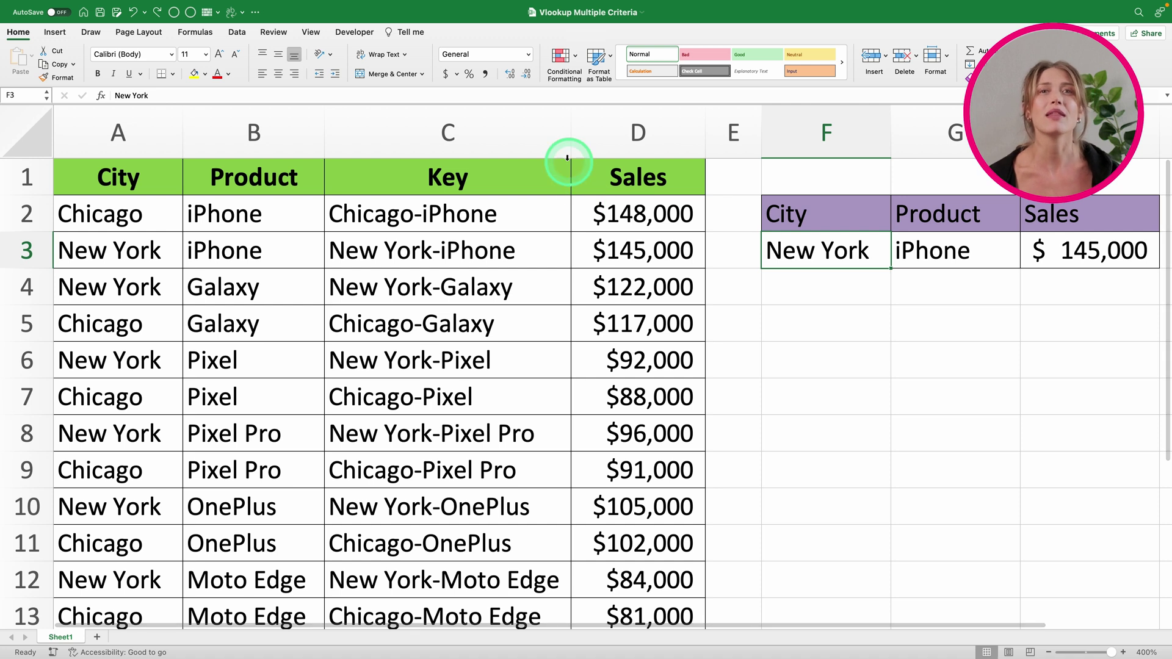
drag(571, 135, 490, 136)
click(758, 260)
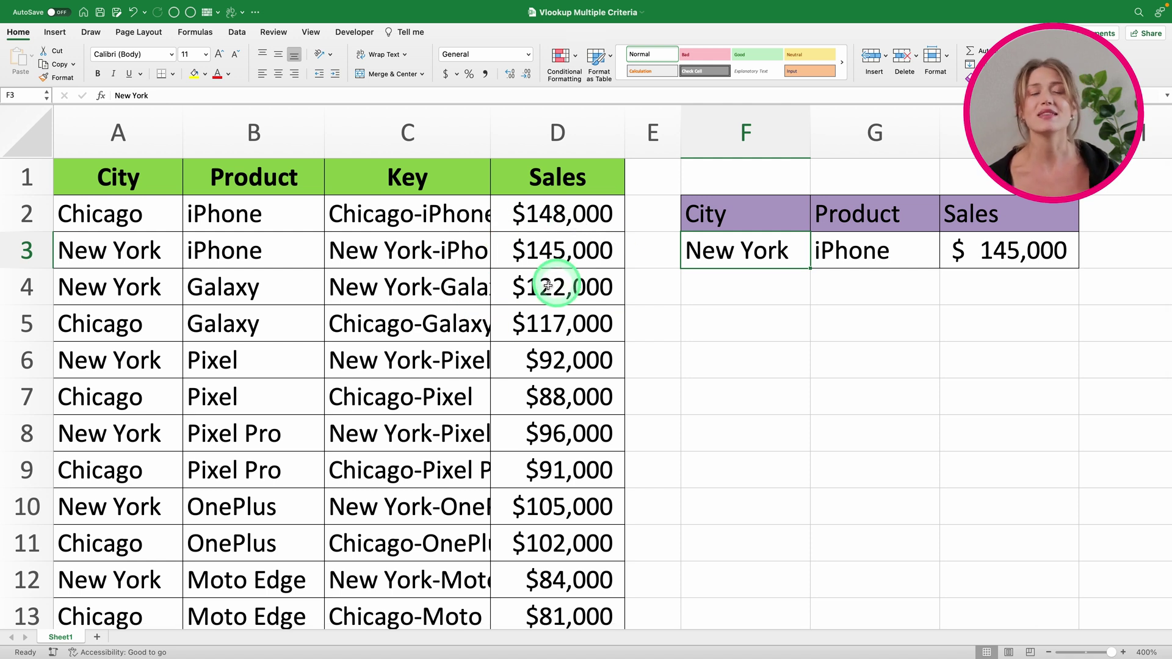
Clear the VLOOKUP formula from the Sales cell H3.
click(1012, 247)
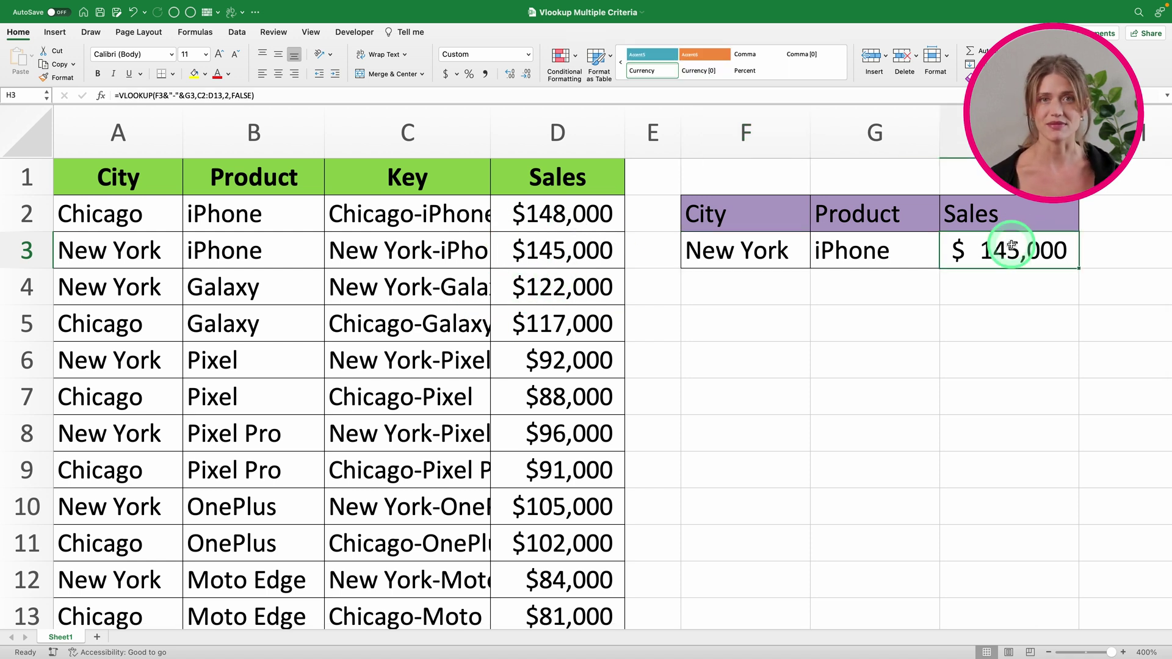
key(Delete)
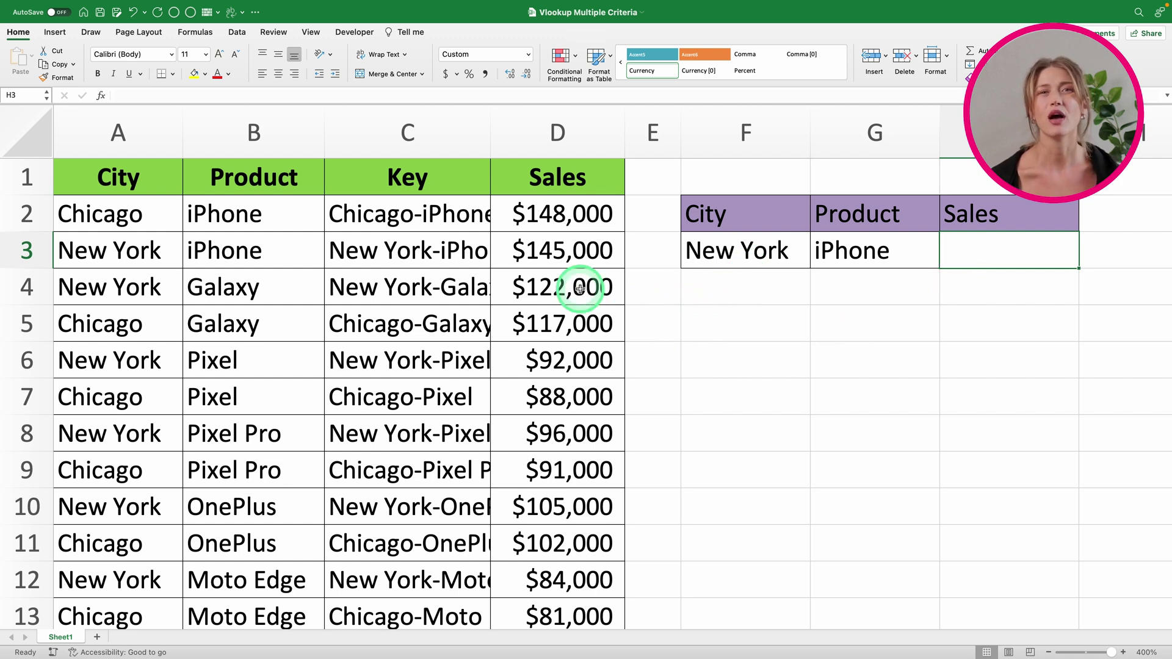
Delete the Key helper column from the sales data.
click(413, 135)
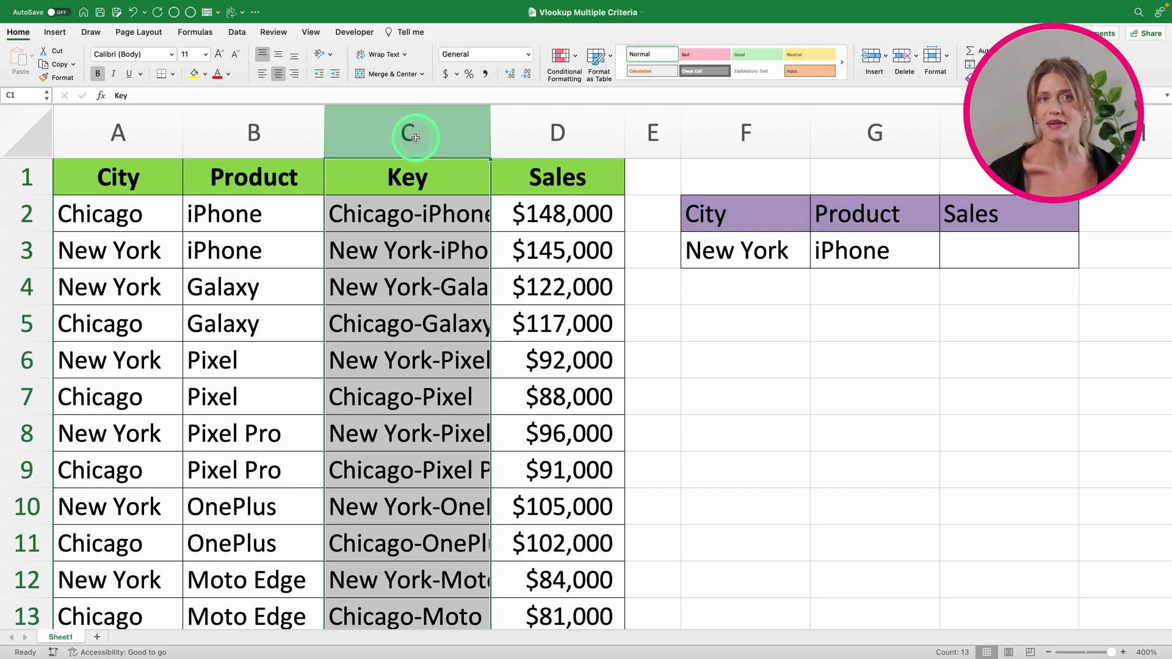
key(ctrl+minus)
click(591, 315)
Start an XLOOKUP formula in the Sales cell G3 with the combined lookup value E3&F3.
click(858, 244)
text(=)
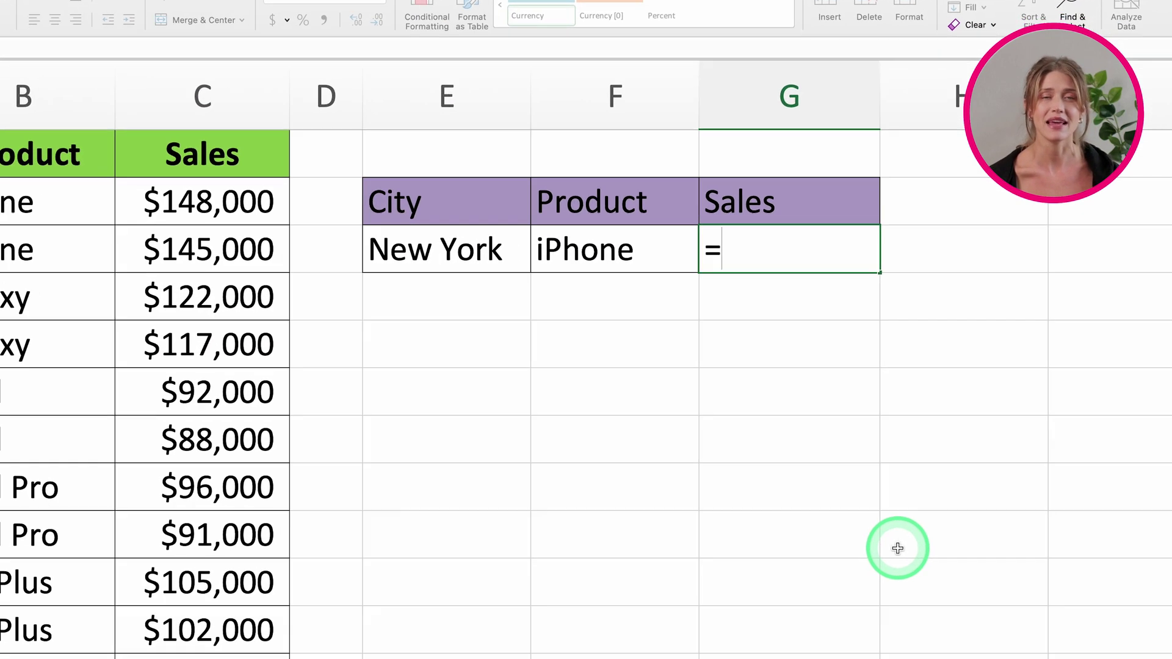
text(xlo)
key(Tab)
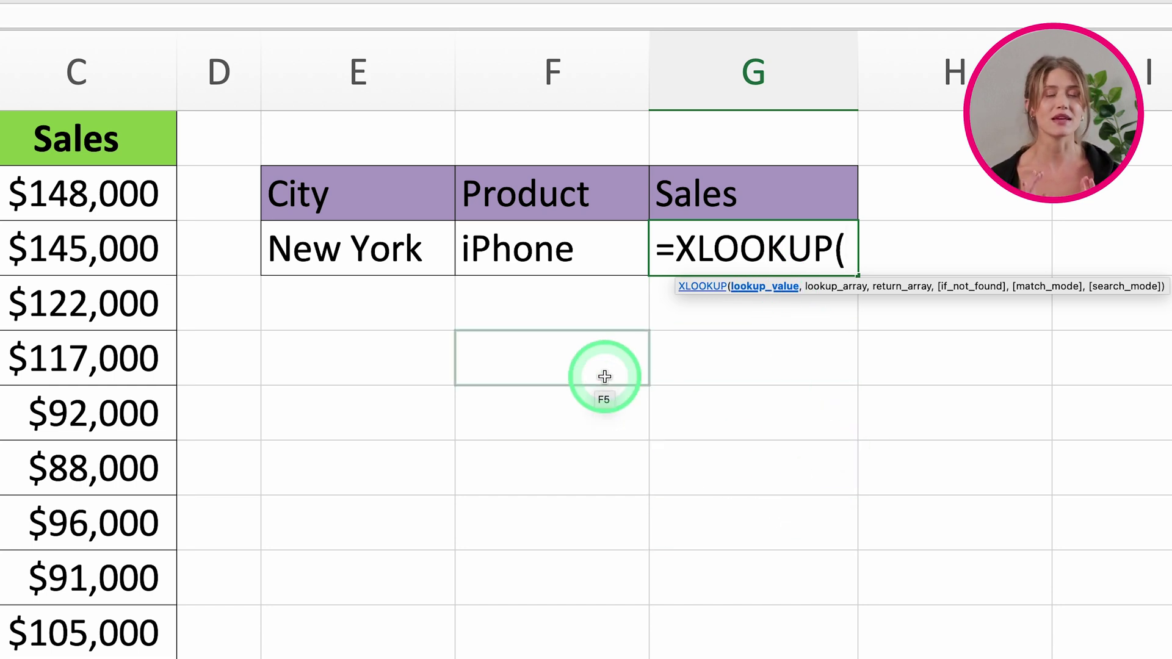
click(416, 264)
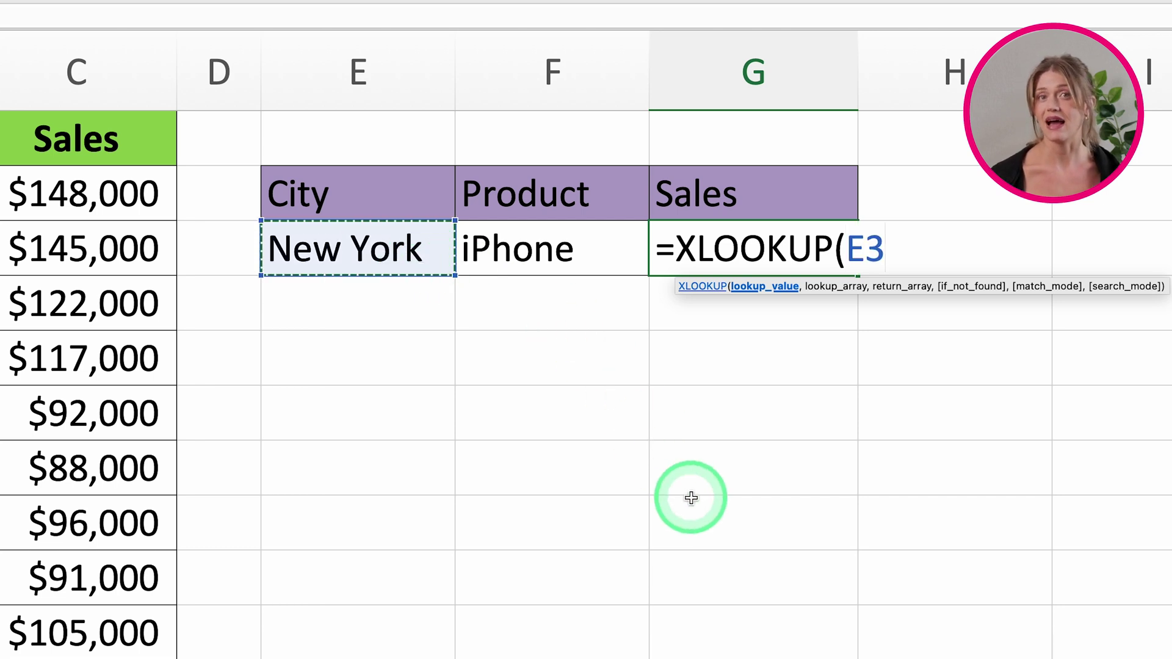
text(%)
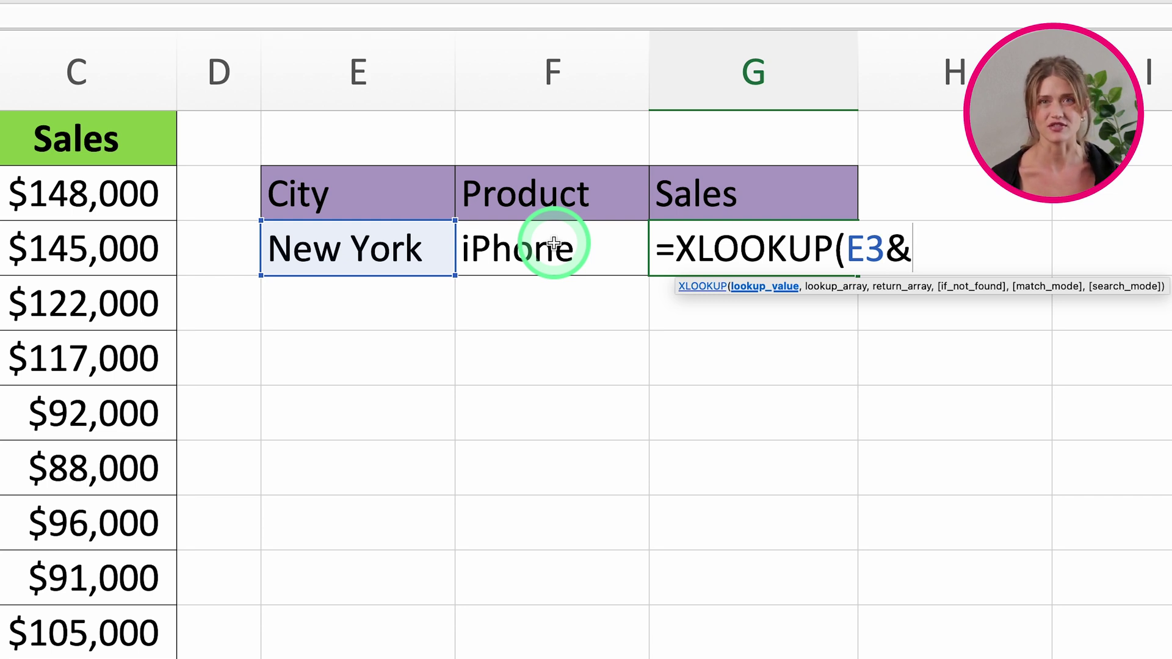
click(554, 243)
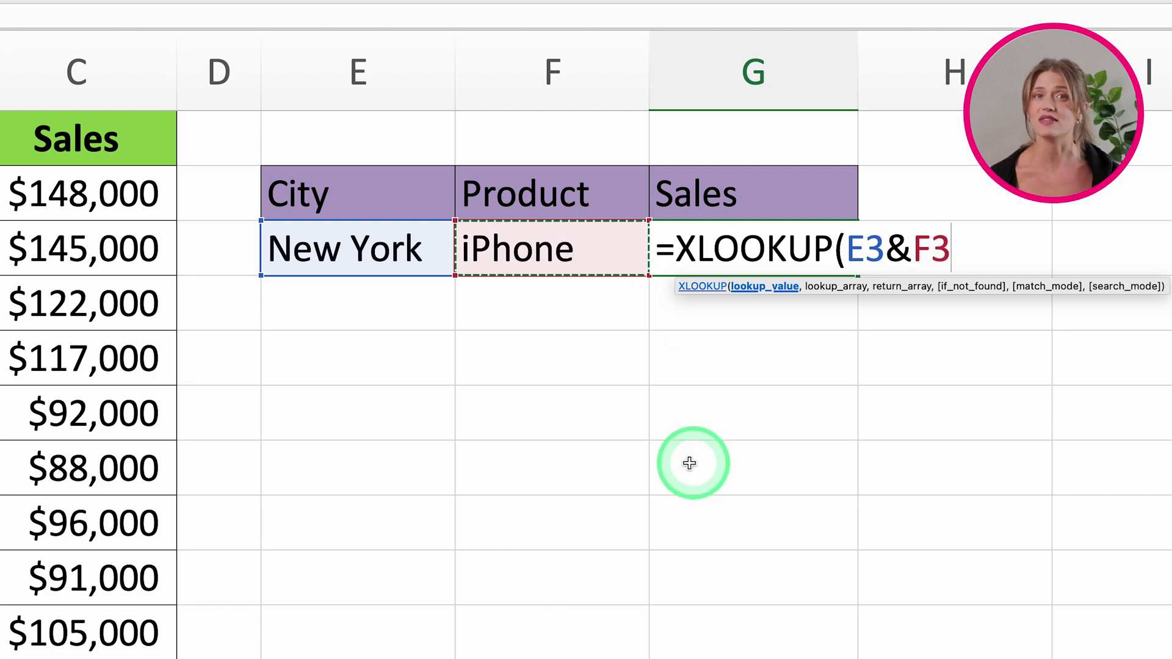
text(,)
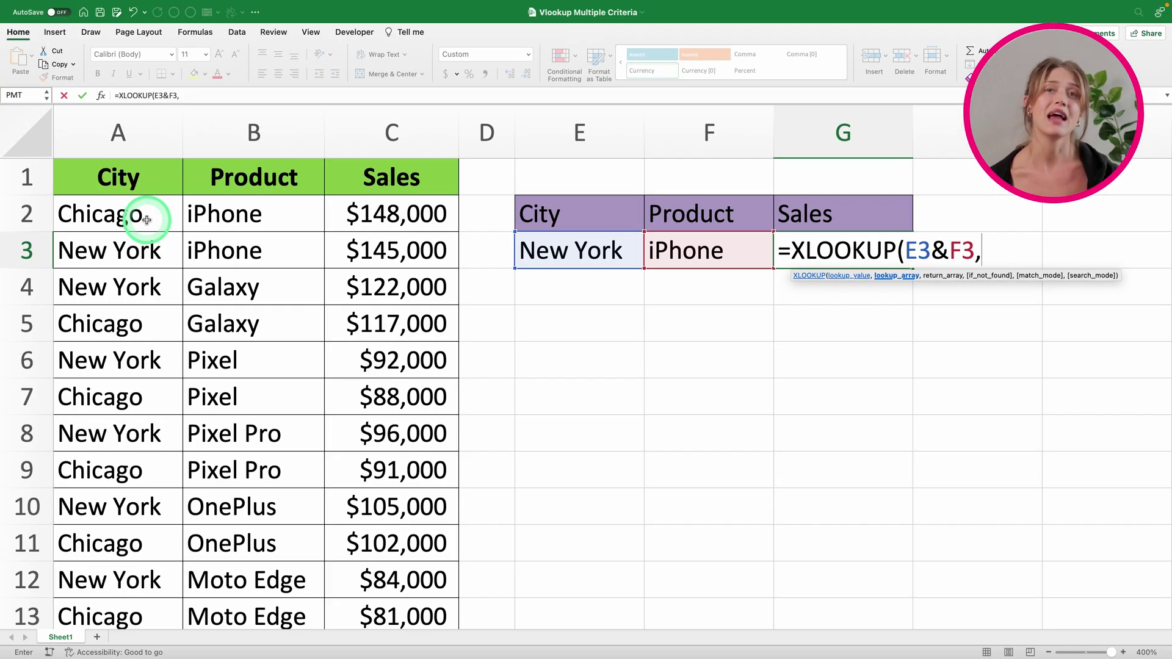
Set the XLOOKUP lookup array to the joined city and product ranges A2:A13&B2:B13.
click(147, 220)
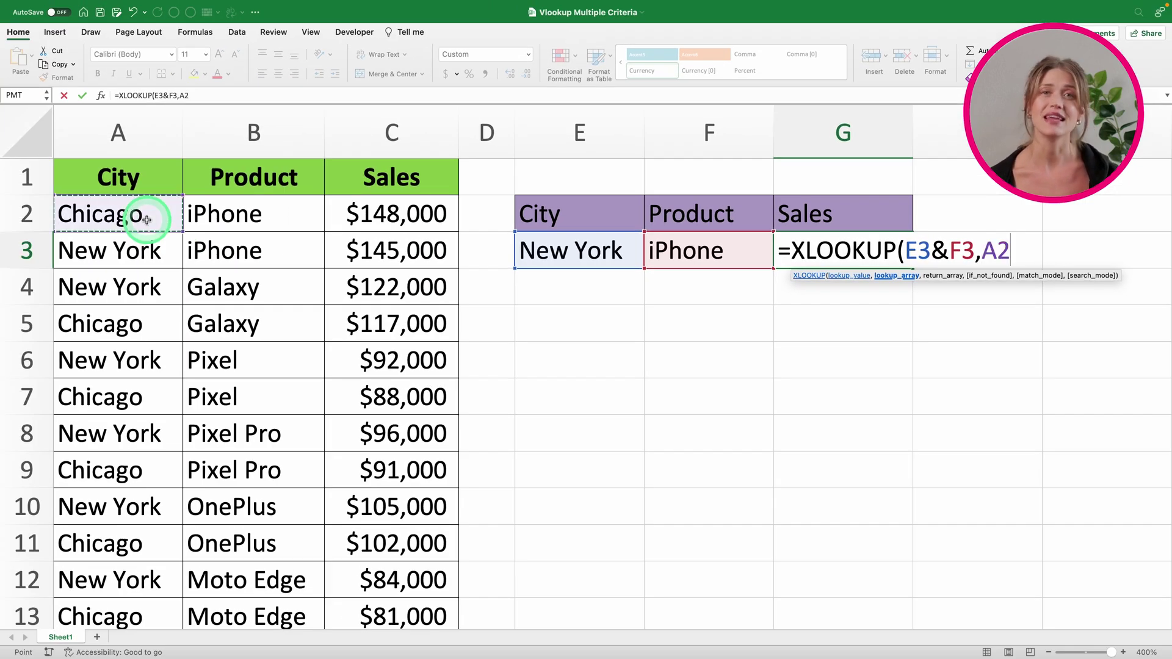
drag(146, 219, 117, 617)
scroll(235, 272, up, 1)
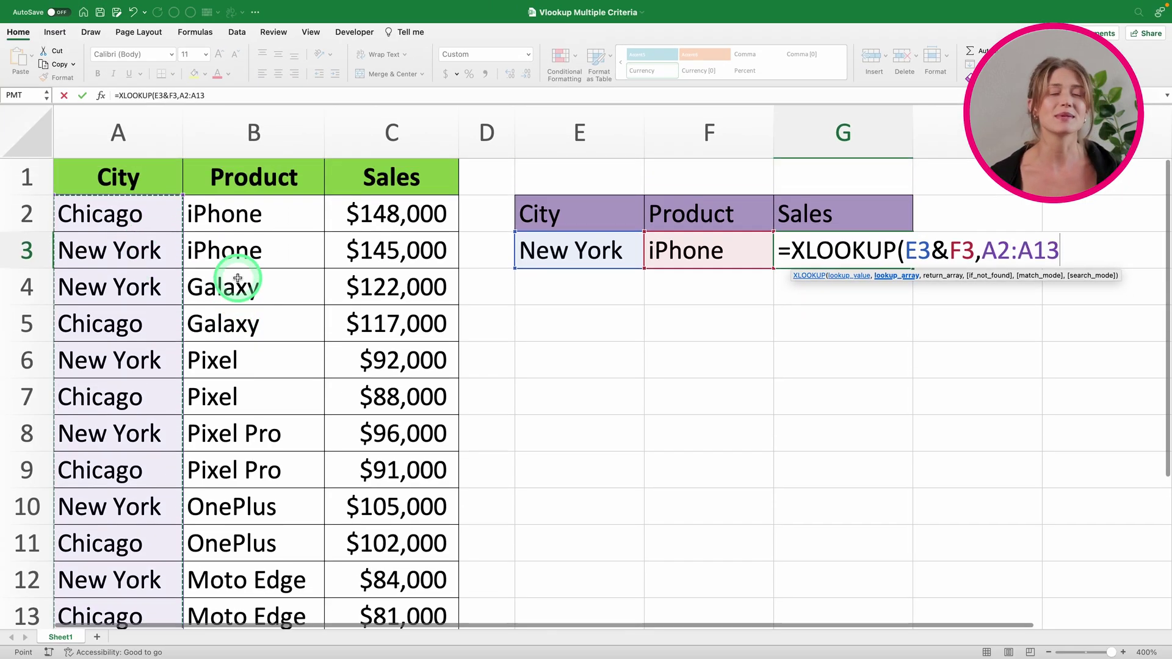
text(&)
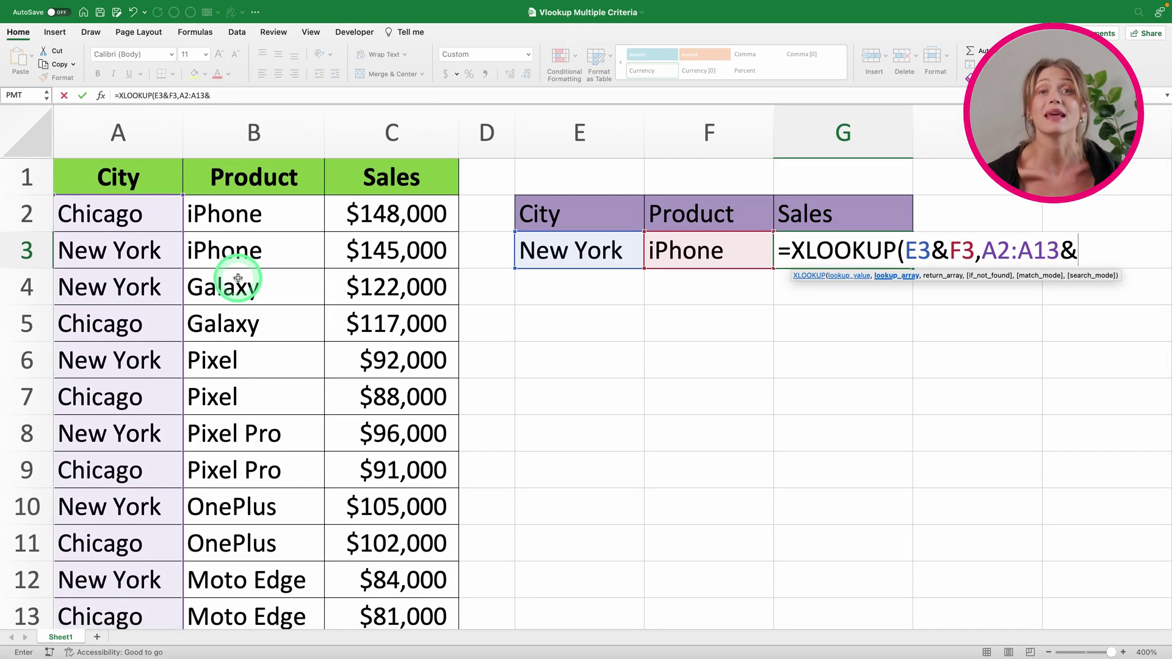
click(270, 216)
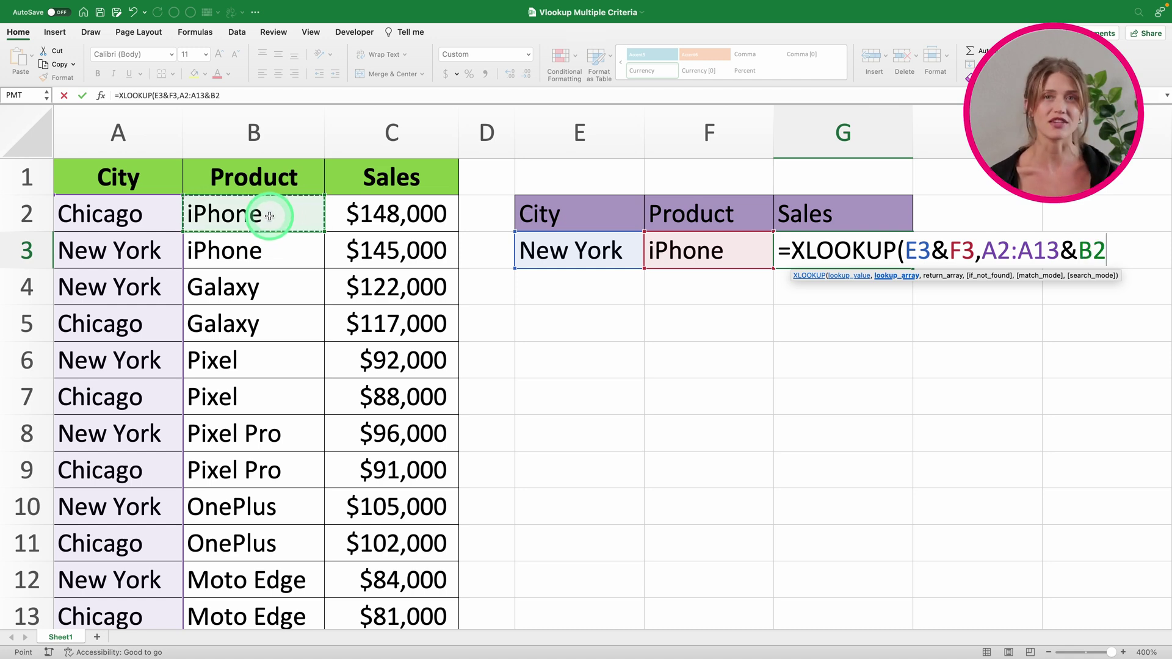
drag(270, 216, 254, 616)
scroll(301, 259, up, 1)
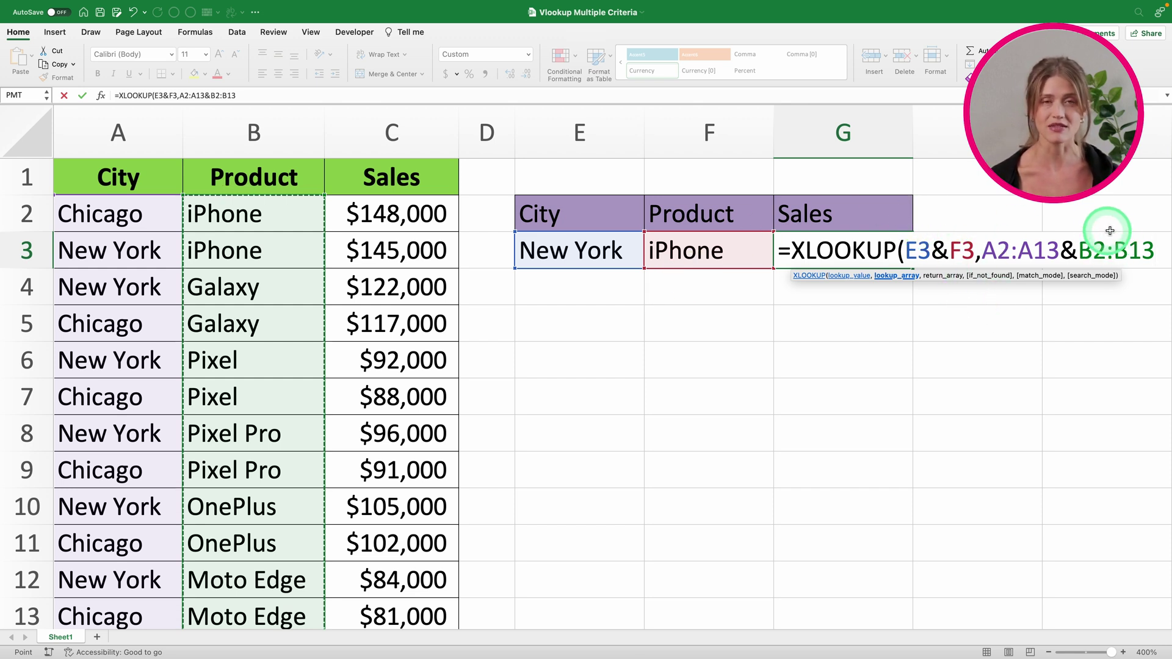
text(,)
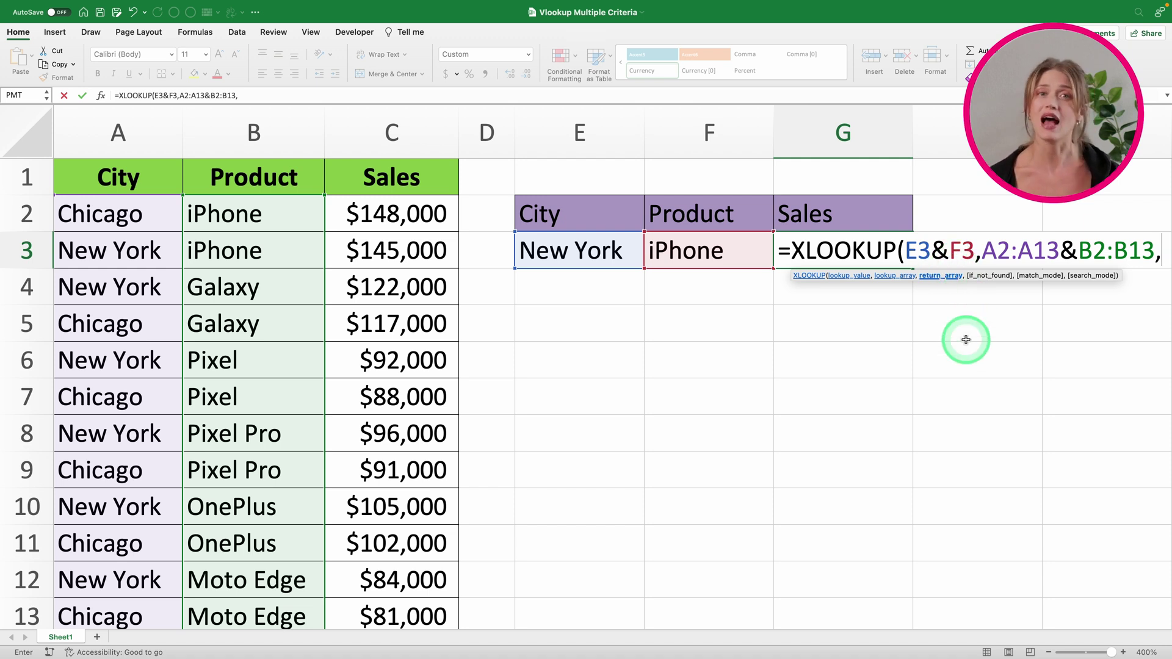
Set the XLOOKUP return array to the sales range C2:C13 and complete the formula.
click(423, 218)
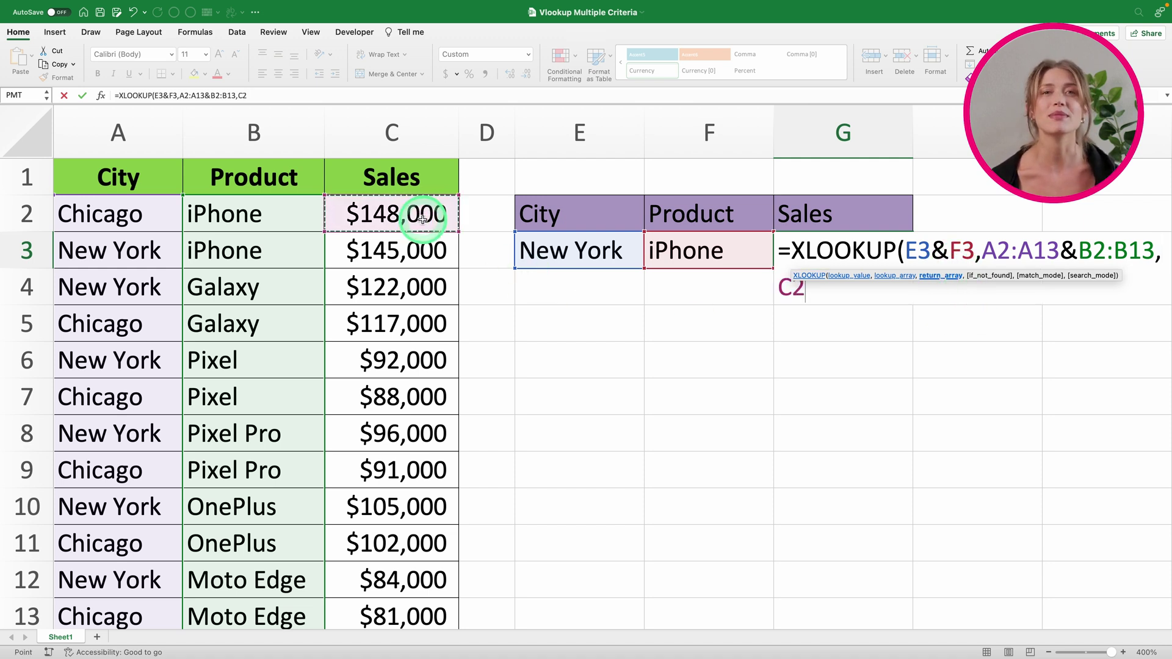
key(ctrl+shift+Down)
scroll(497, 259, up, 1)
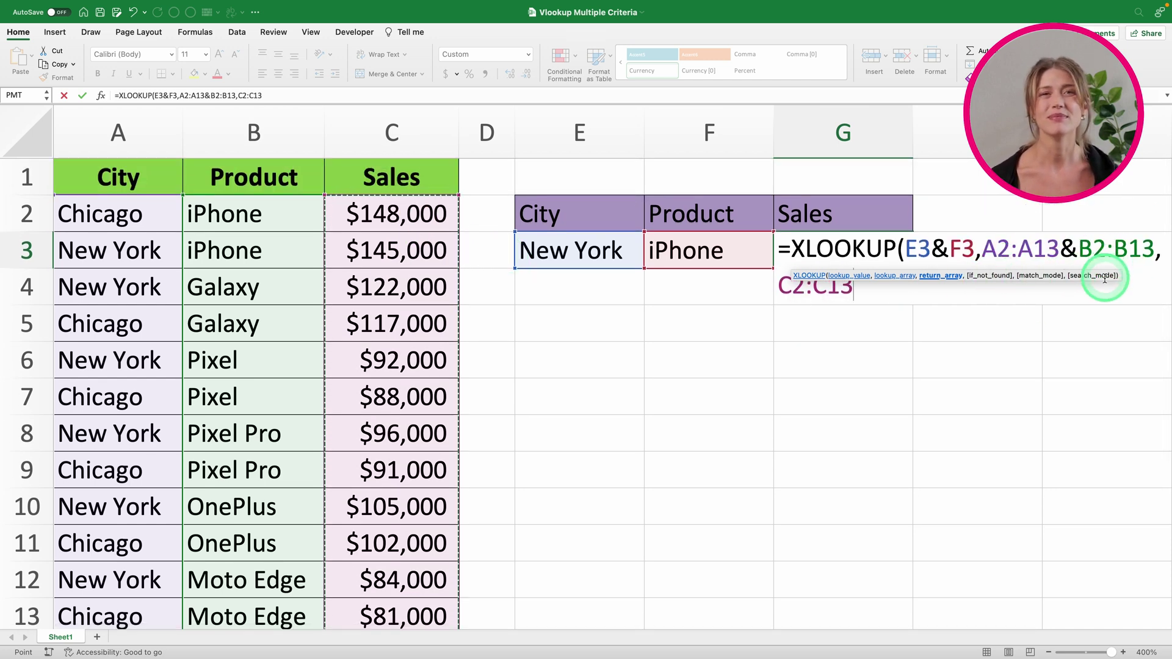
text())
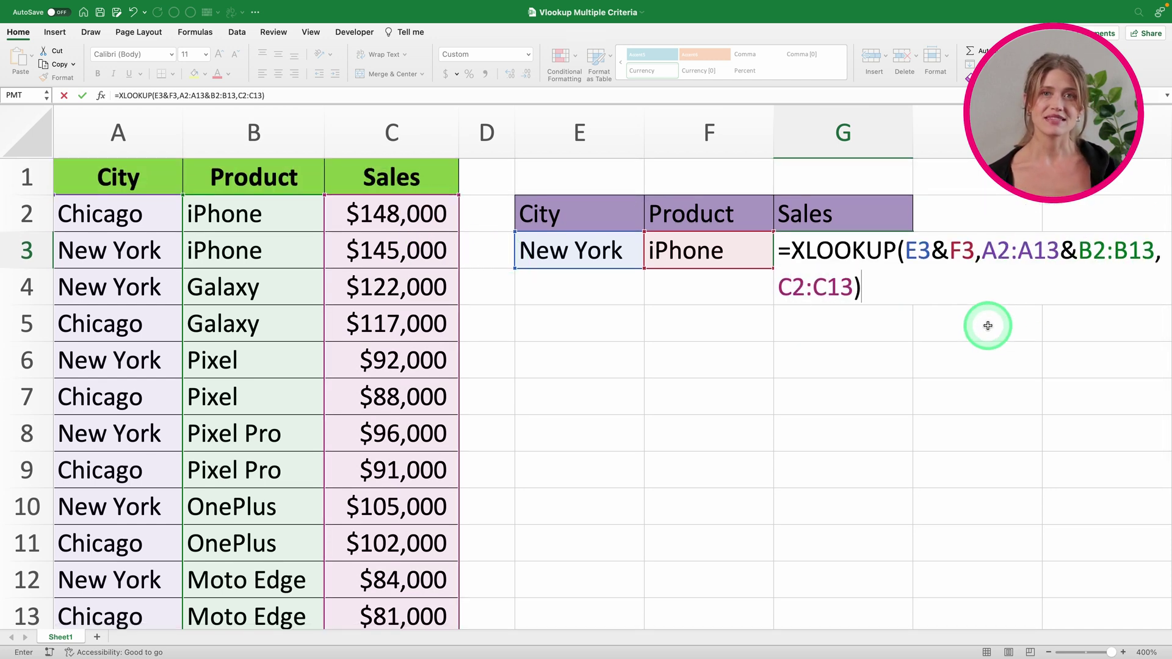
key(Return)
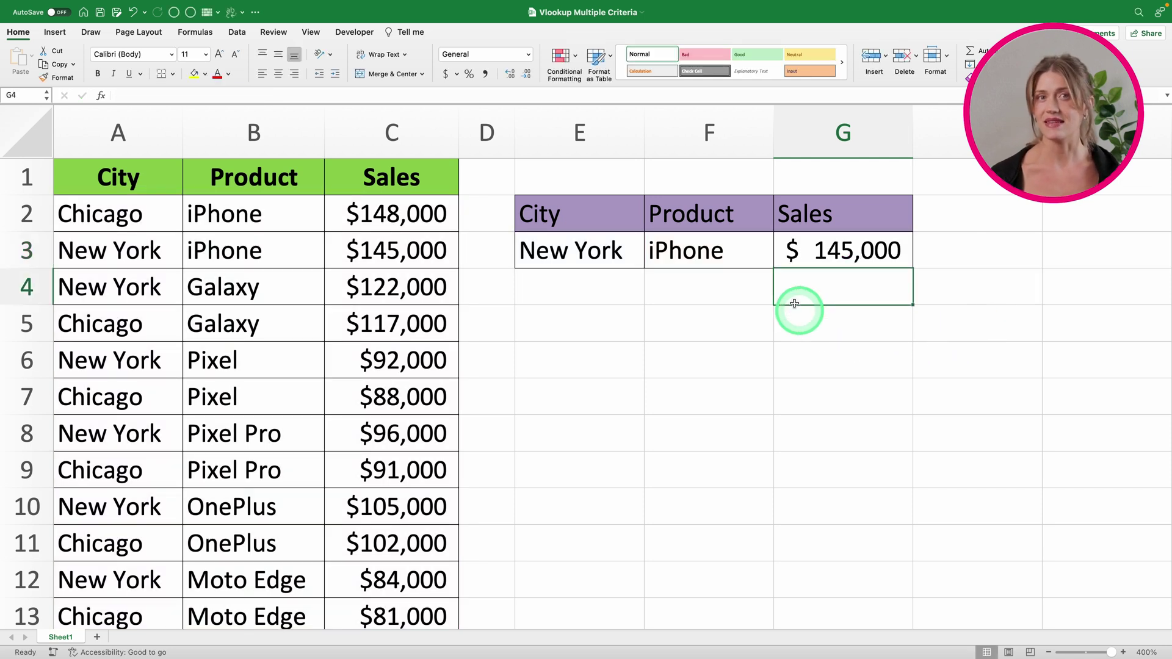
Make the lookup value references absolute in G3's XLOOKUP formula, as $E$3&$F$3.
click(821, 258)
double_click(820, 255)
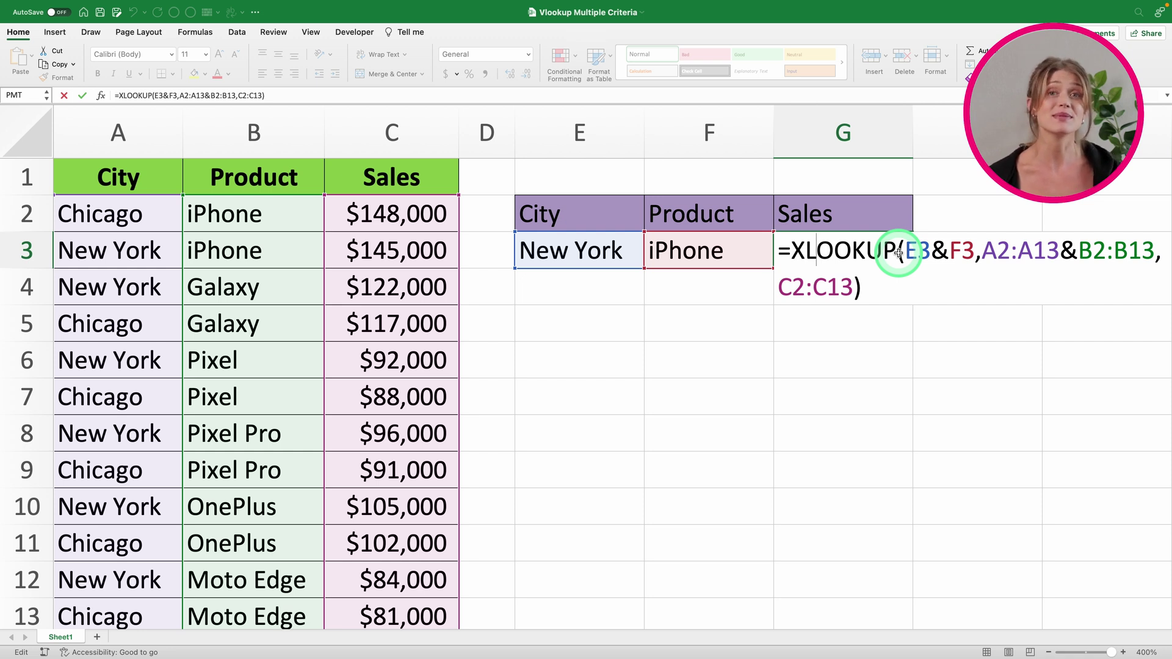
key(Return)
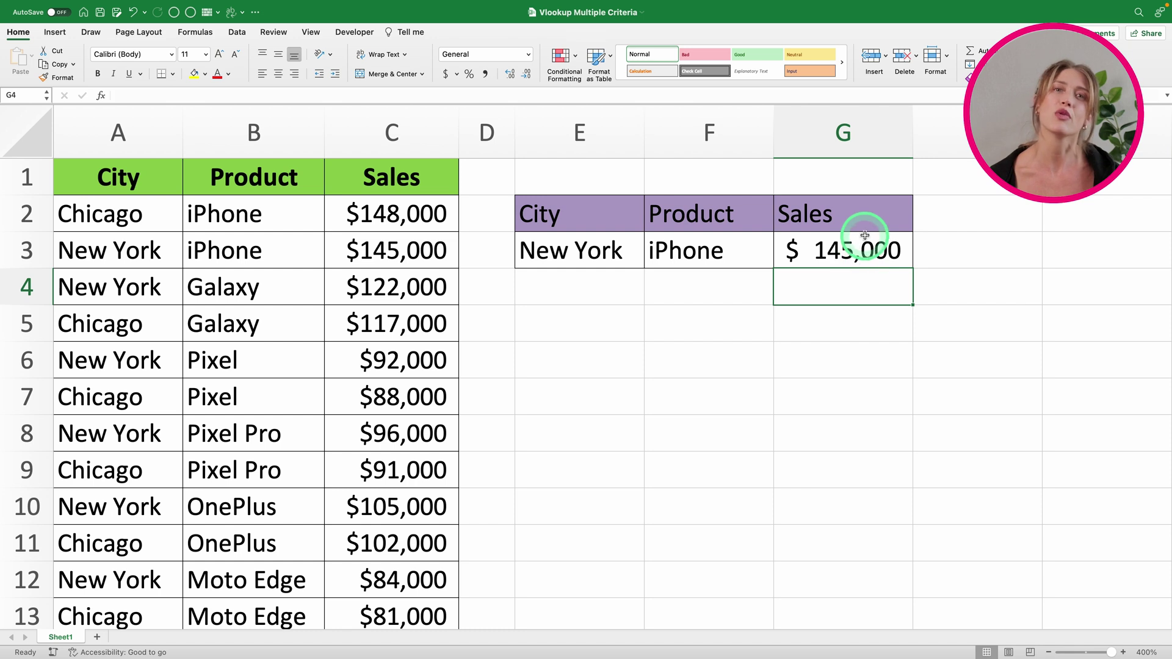
double_click(868, 246)
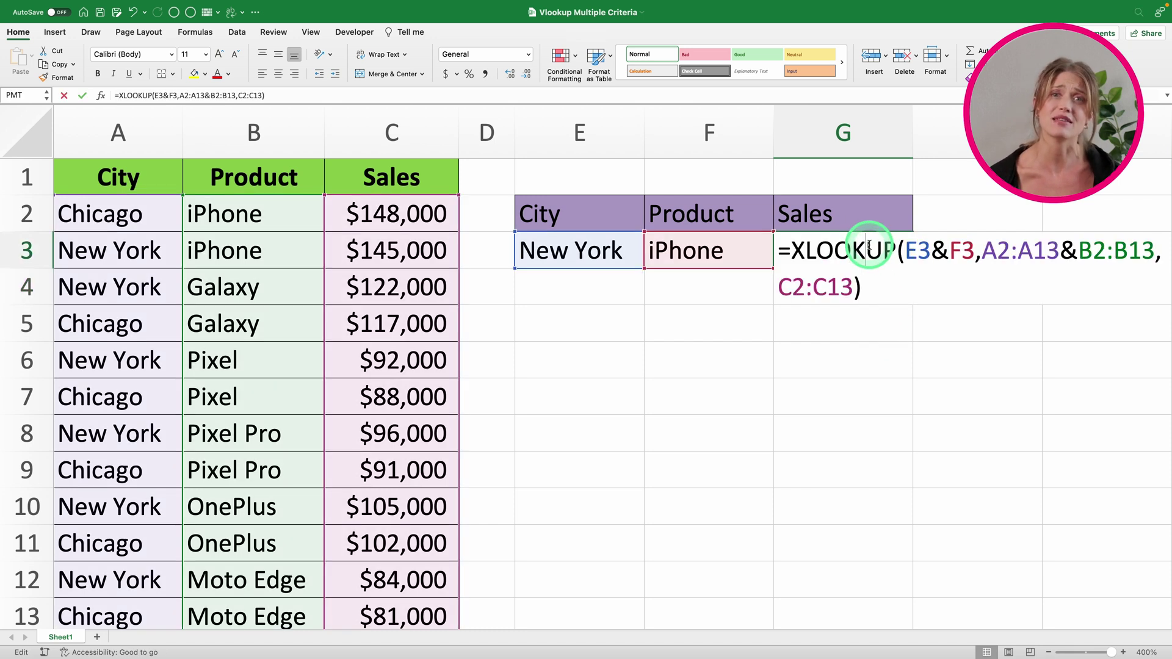
double_click(910, 248)
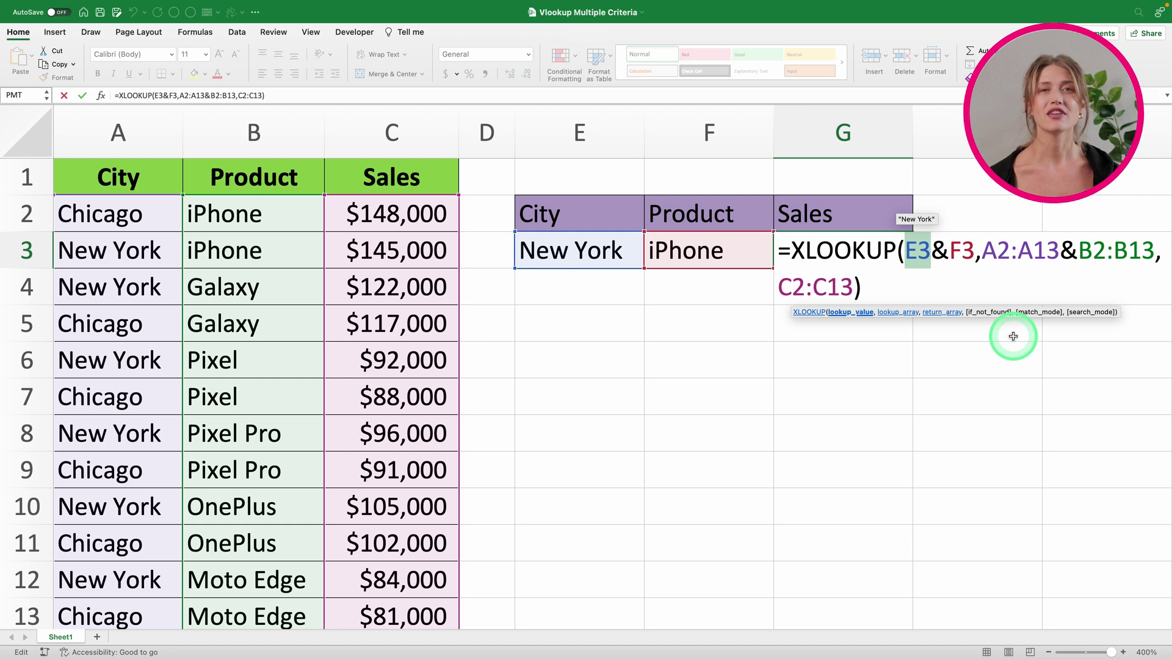
key(F4)
click(981, 249)
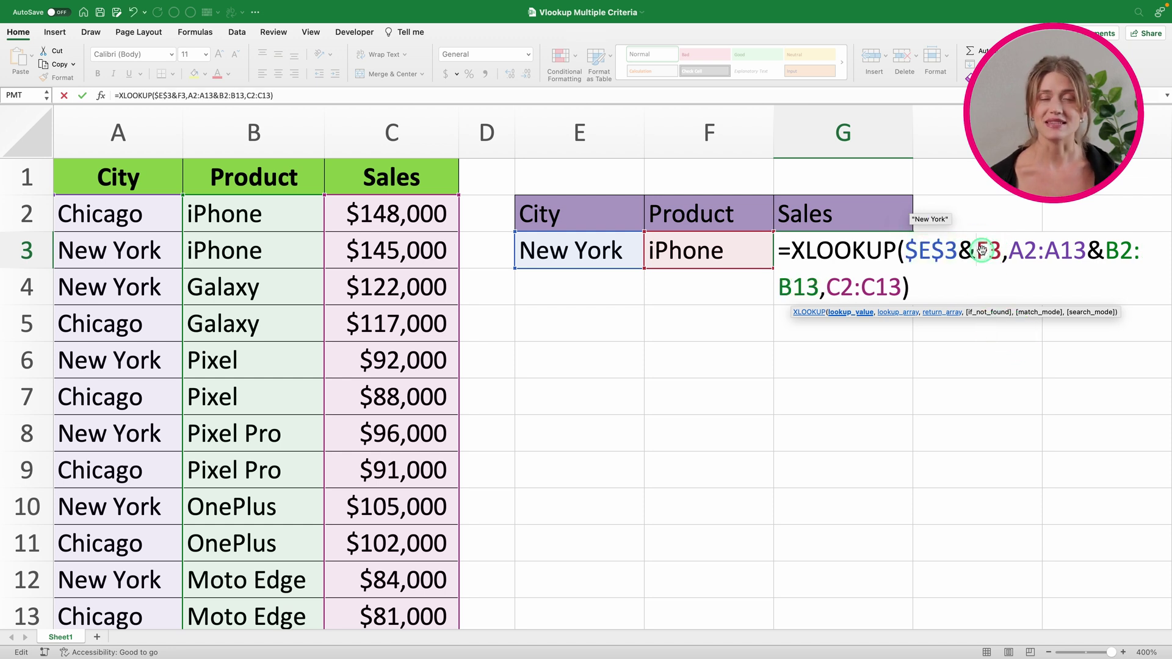
click(988, 251)
key(F4)
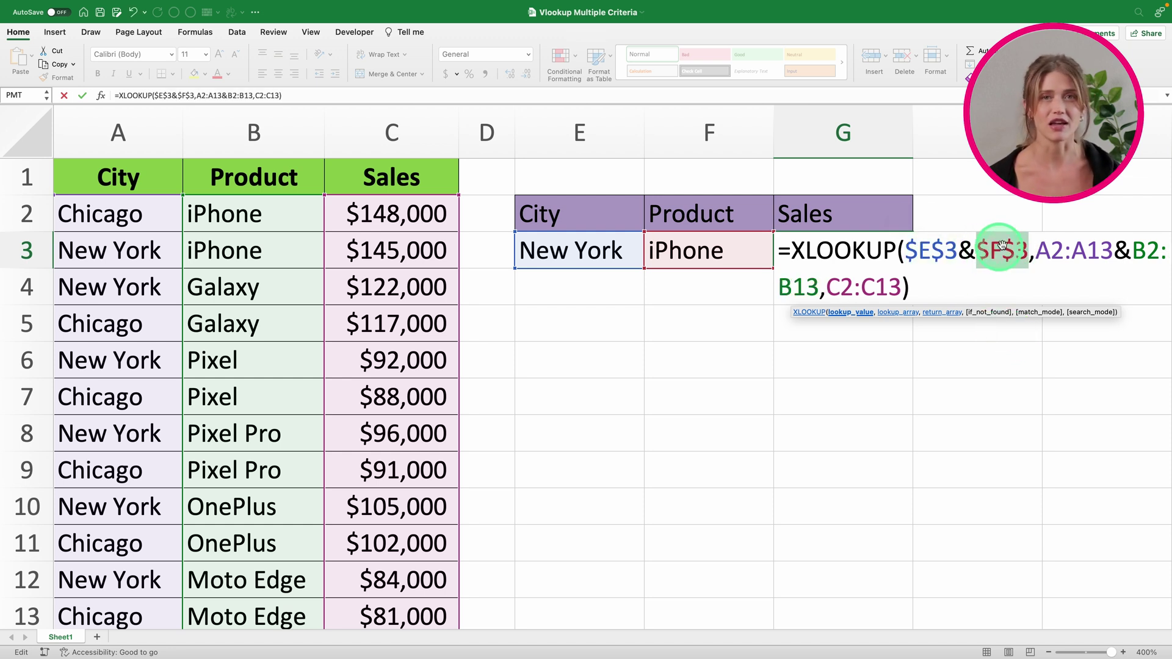
Lock both lookup array ranges in the formula as $A$2:$A$13&$B$2:$B$13.
drag(1039, 247, 1099, 253)
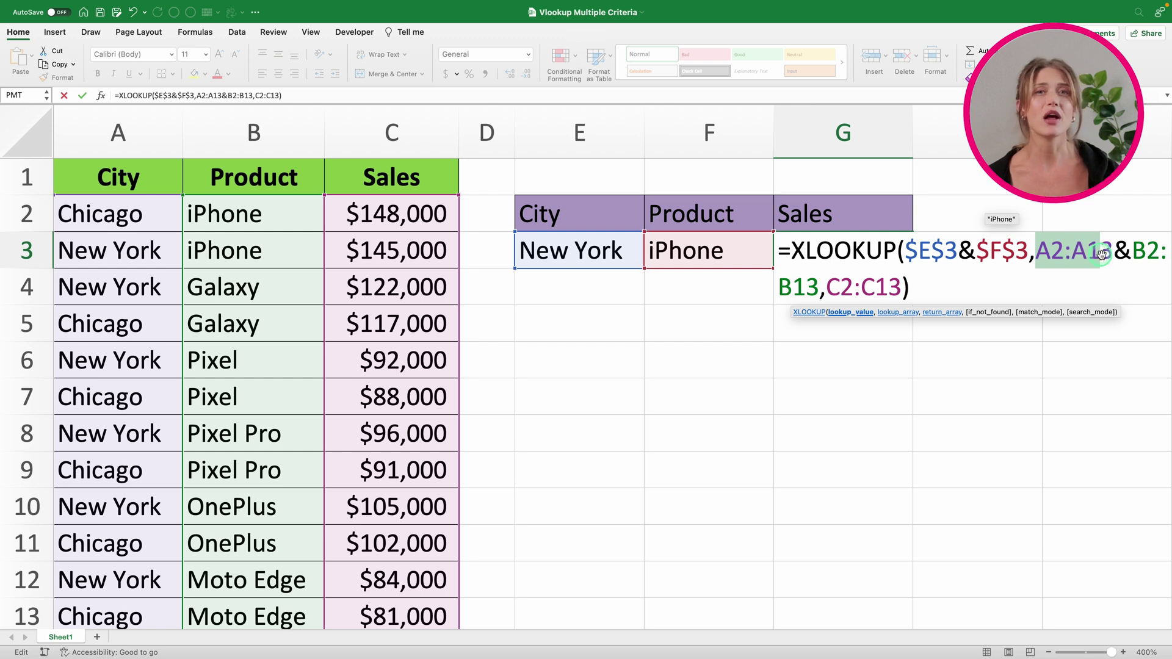
key(F4)
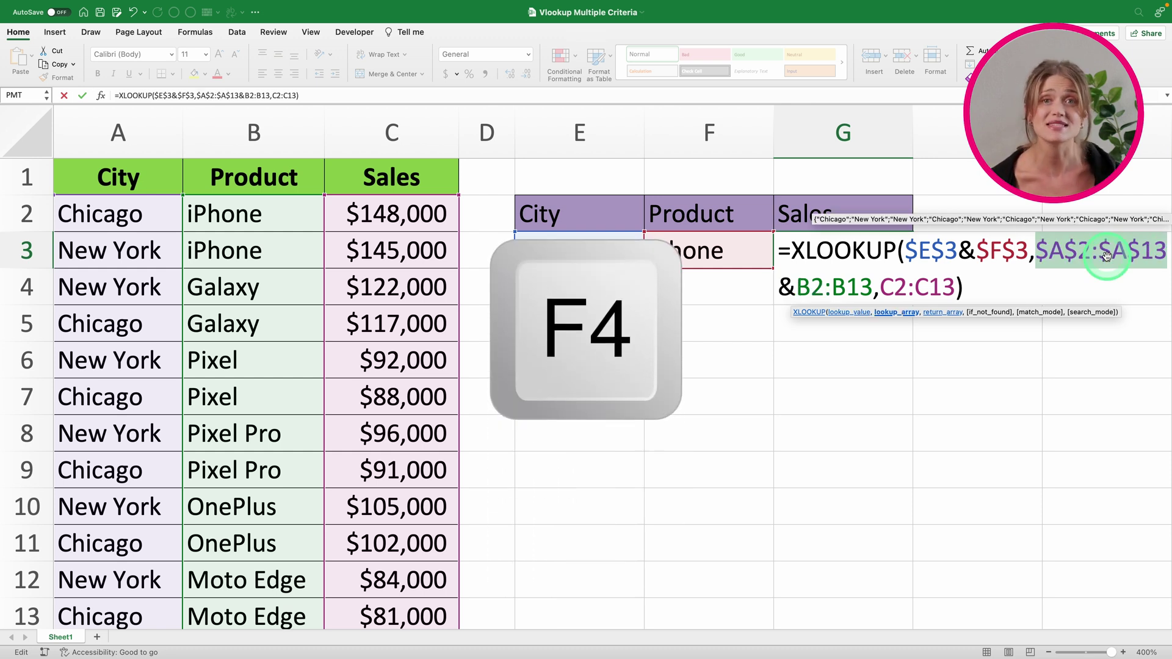
drag(796, 286, 861, 284)
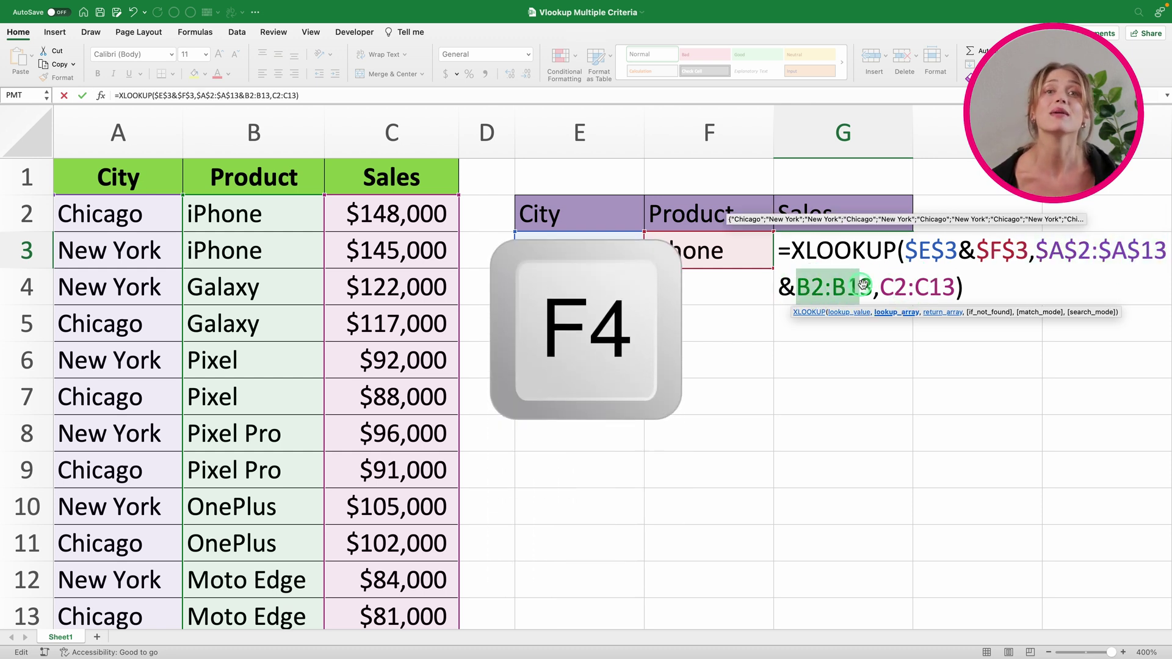
key(F4)
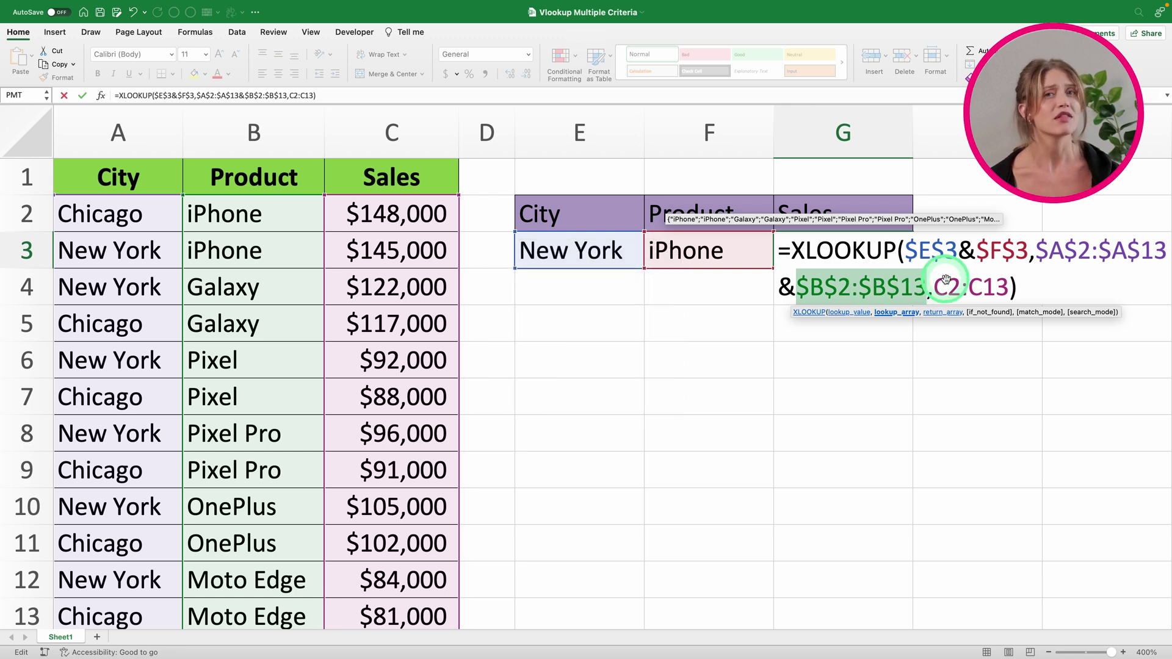
Lock the return array as $C$2:$C$13 and commit the edited XLOOKUP formula.
click(941, 286)
drag(939, 285, 1007, 285)
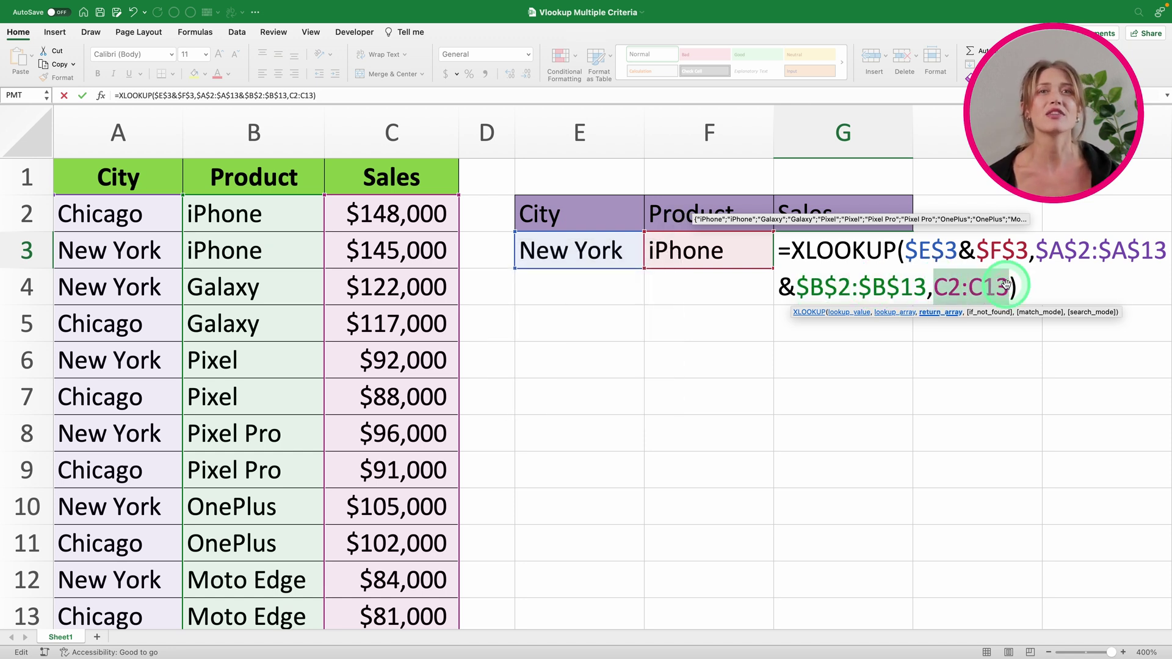
key(F5)
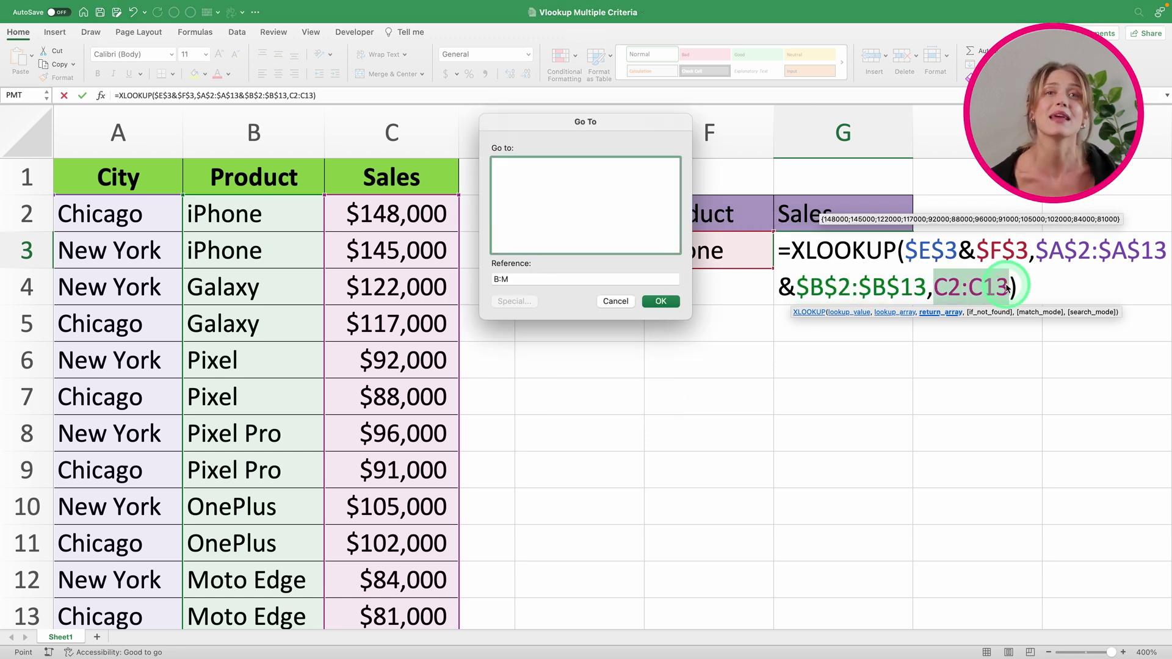
click(614, 302)
key(F4)
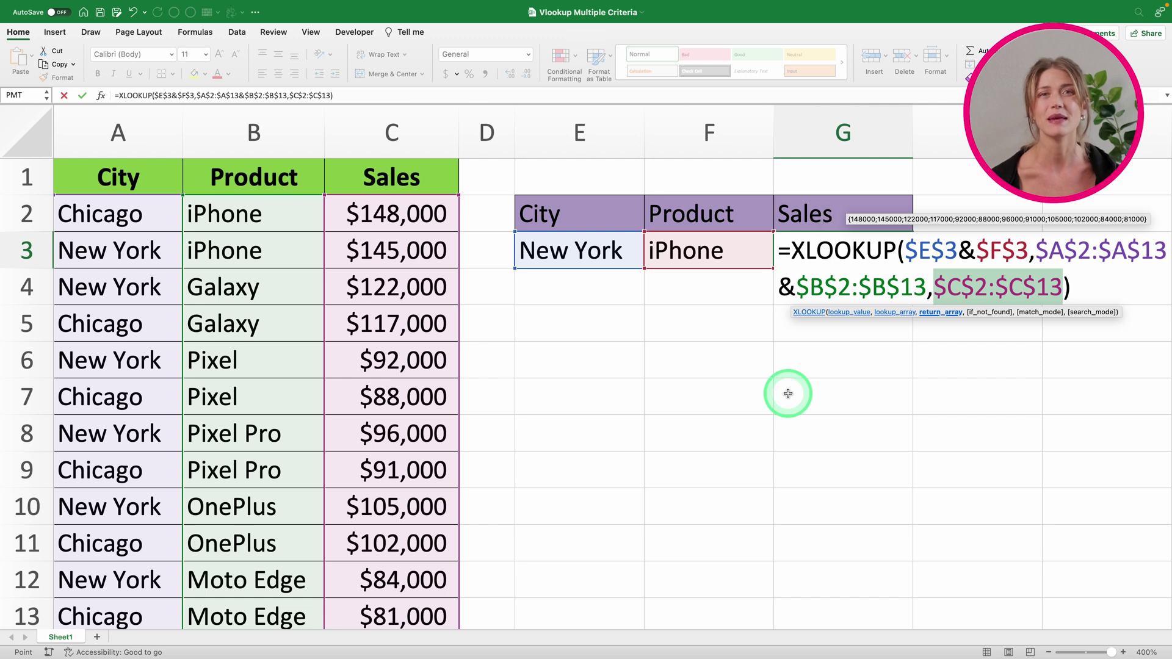
key(Return)
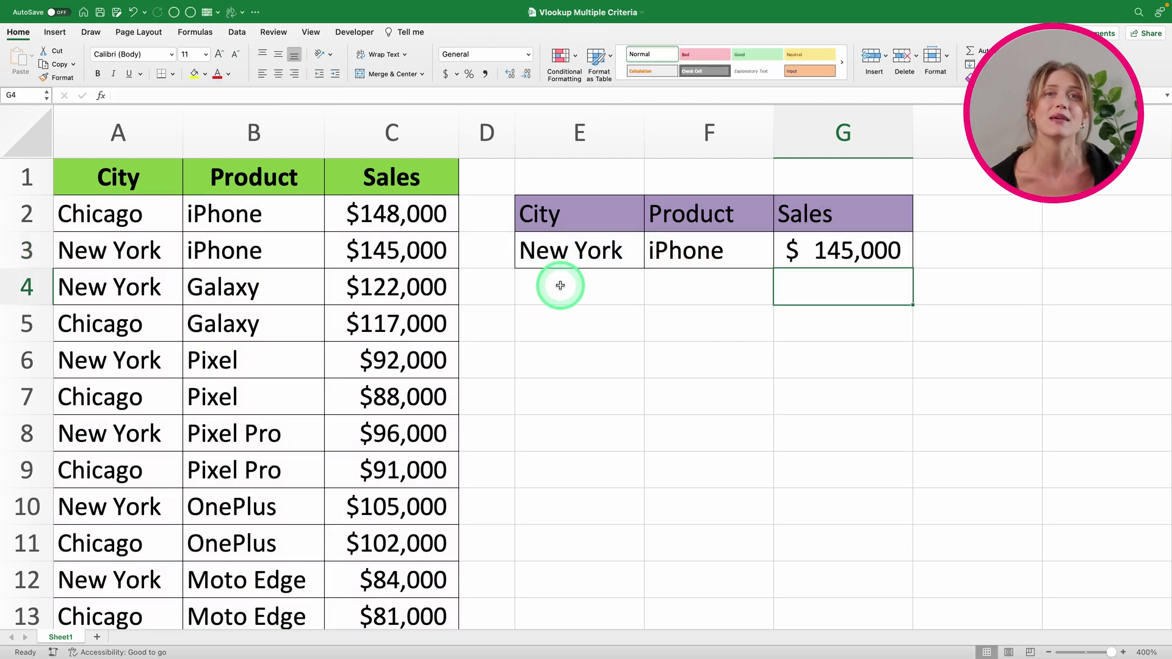
Test the XLOOKUP by changing the product in F3 to Galaxy and clearing the city in E3.
click(595, 251)
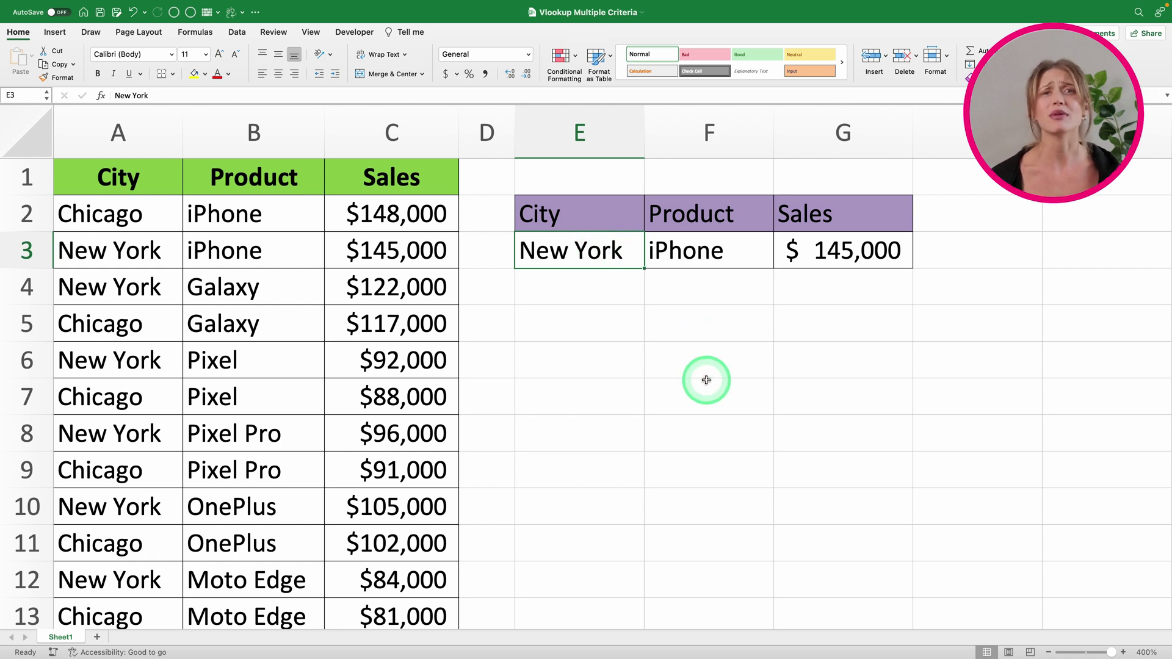
click(688, 247)
text(Galaxy)
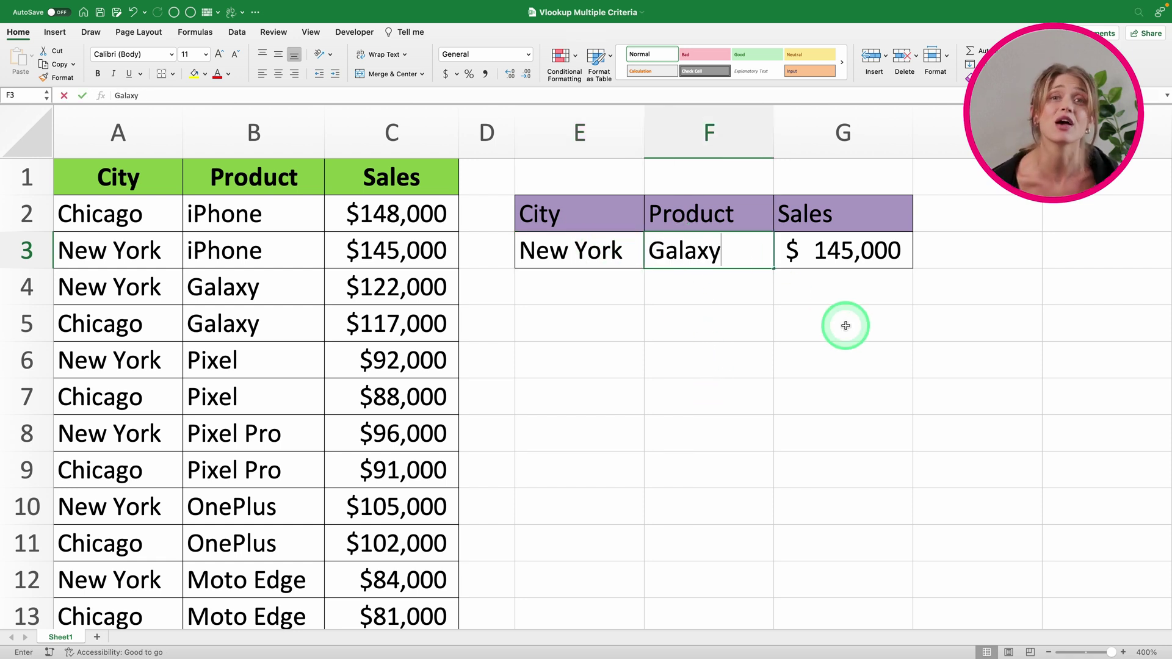
key(Return)
click(585, 245)
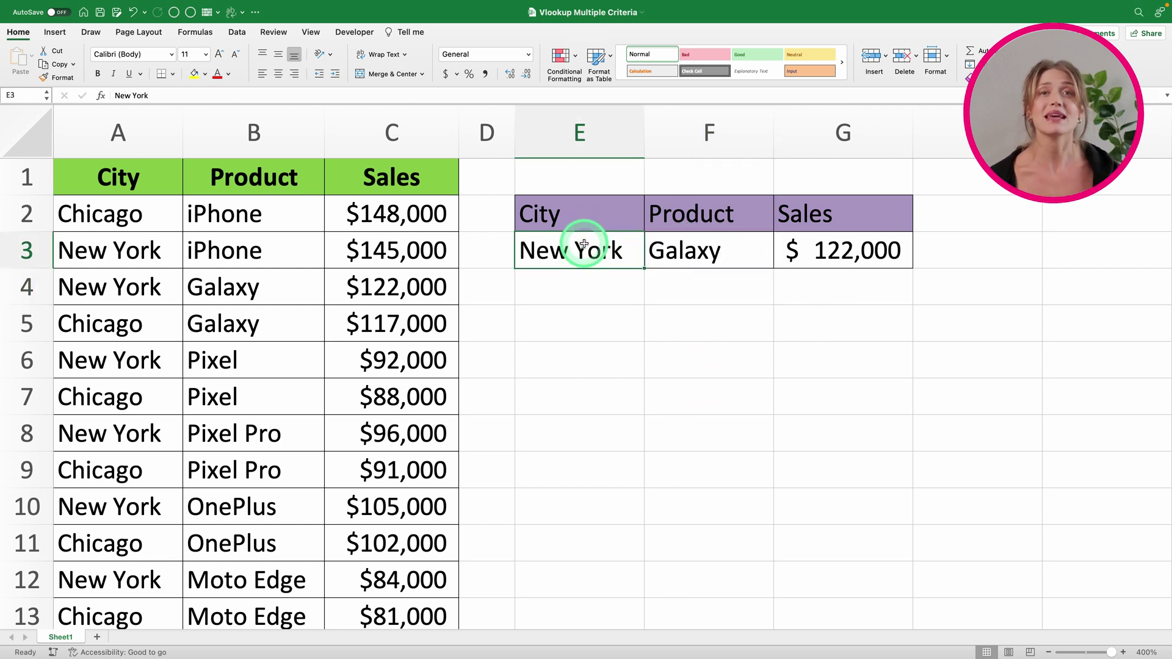
key(Delete)
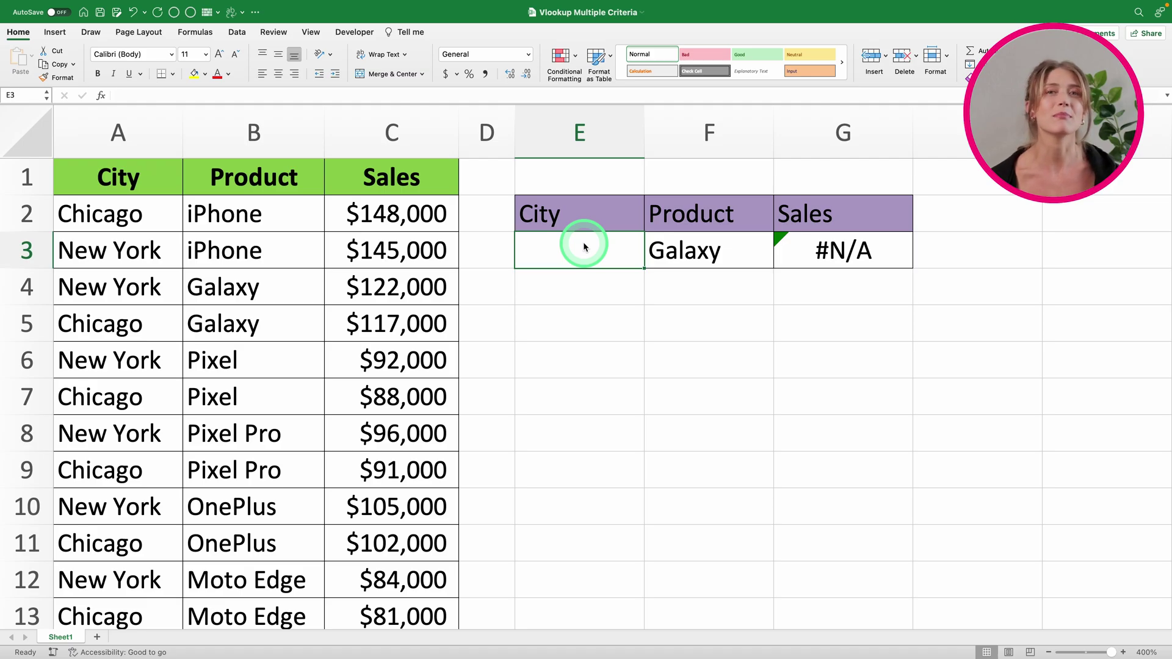